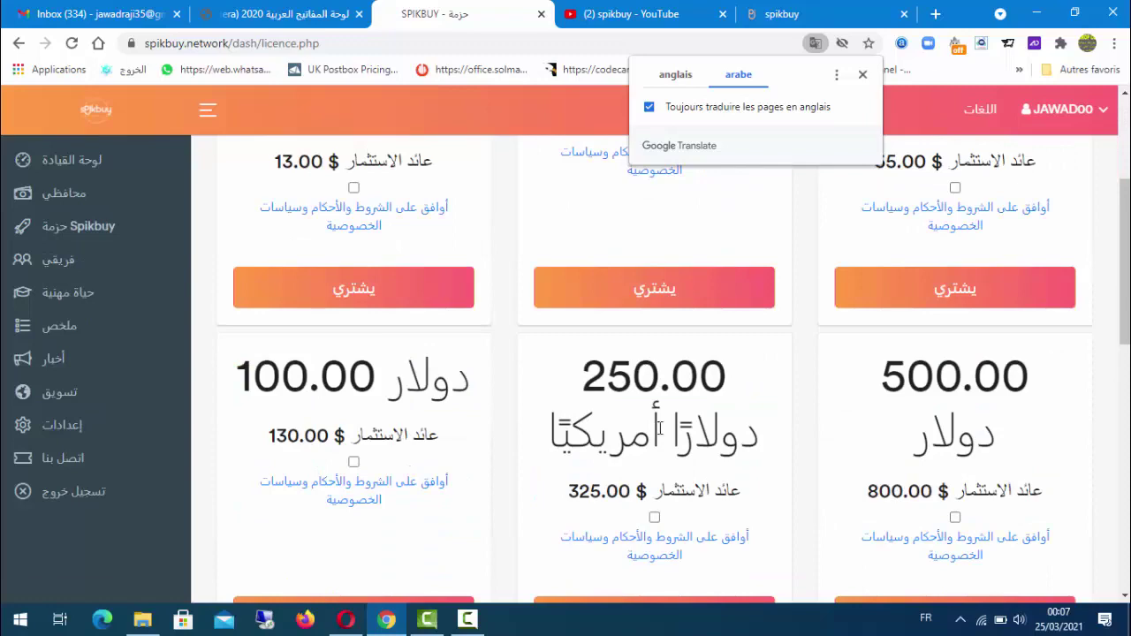
Step: Look through the available investment packs and try to buy the $10.00 pack without accepting its terms
{"action": "scroll", "coordinate": [884, 427], "scroll_direction": "down", "scroll_amount": 7}
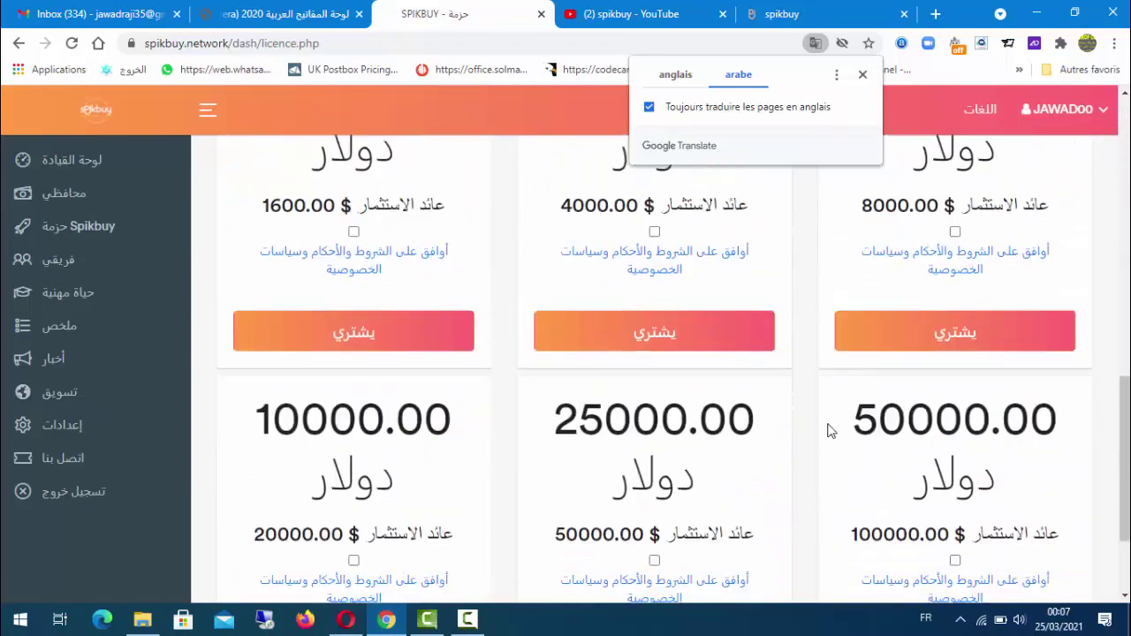
{"action": "scroll", "coordinate": [884, 430], "scroll_direction": "down", "scroll_amount": 2}
{"action": "scroll", "coordinate": [459, 395], "scroll_direction": "up", "scroll_amount": 5}
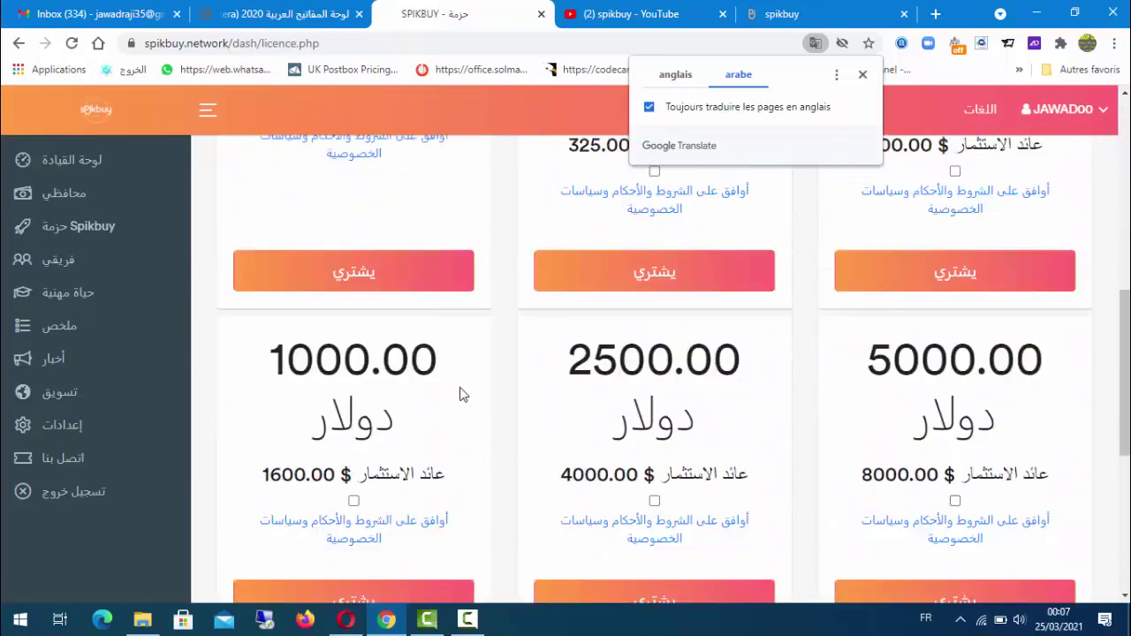
{"action": "scroll", "coordinate": [460, 395], "scroll_direction": "up", "scroll_amount": 3}
{"action": "scroll", "coordinate": [450, 392], "scroll_direction": "up", "scroll_amount": 3}
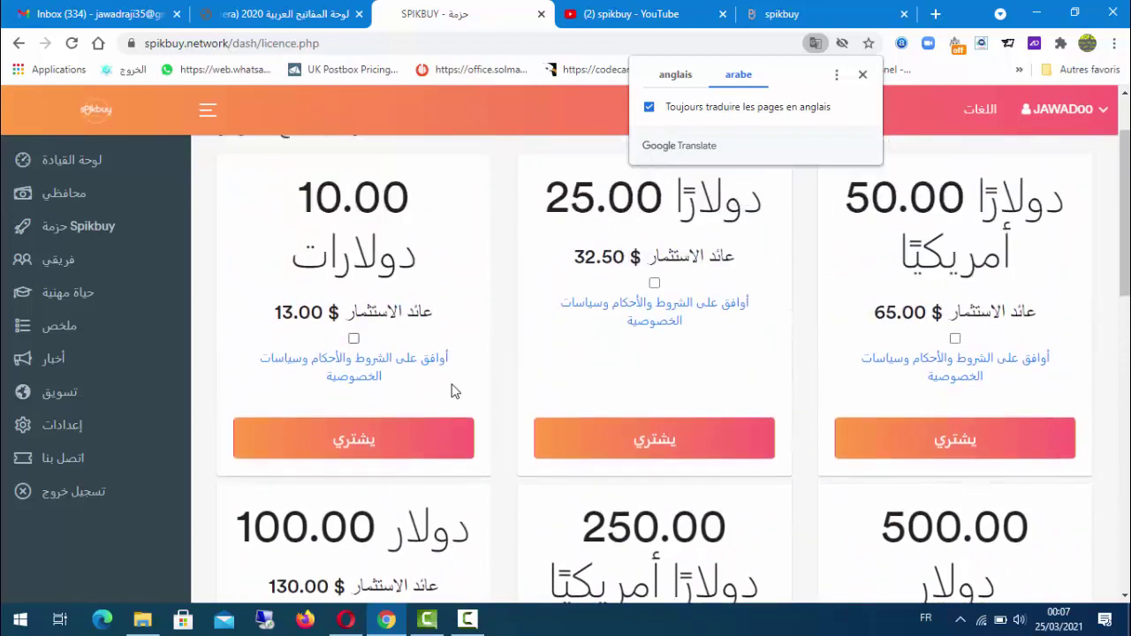
{"action": "scroll", "coordinate": [451, 391], "scroll_direction": "up", "scroll_amount": 2}
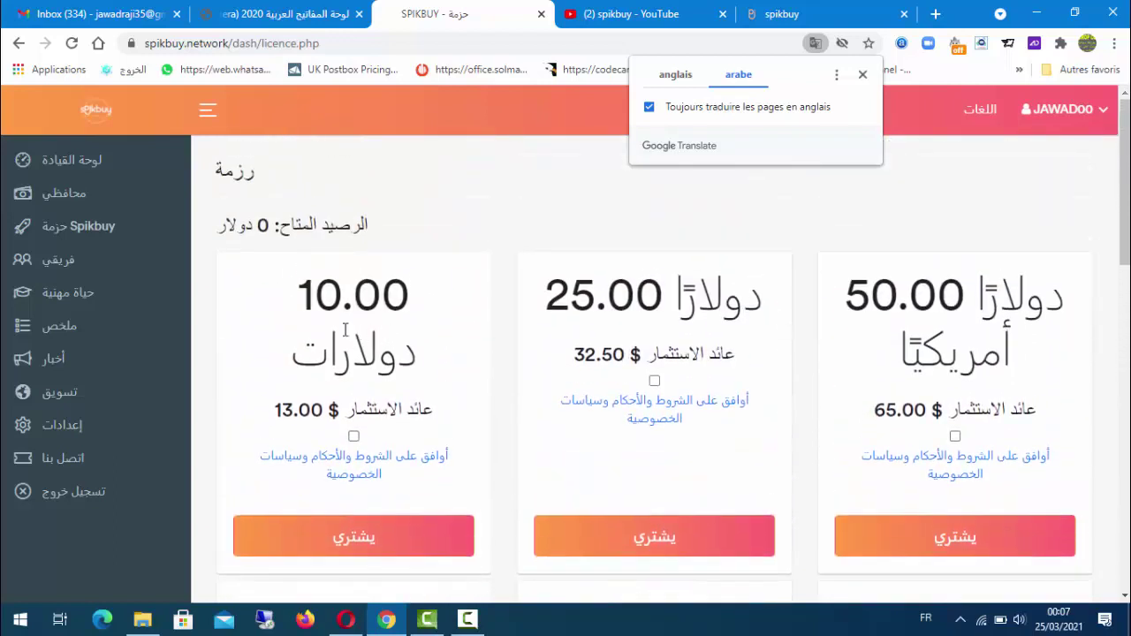
{"action": "left_click", "coordinate": [363, 543]}
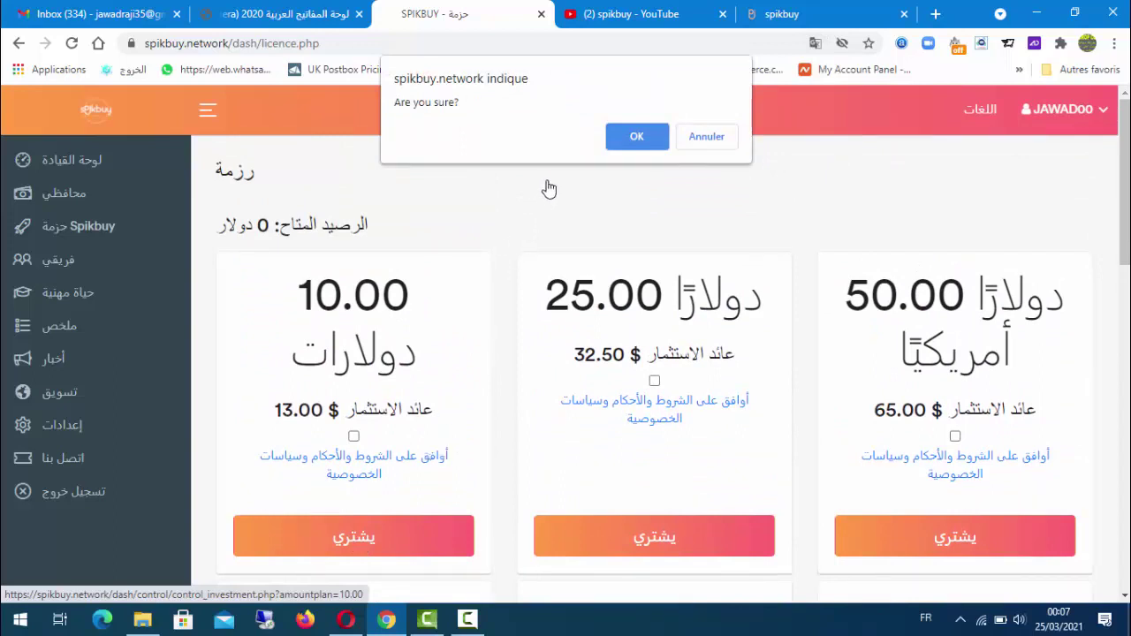
{"action": "left_click", "coordinate": [632, 139]}
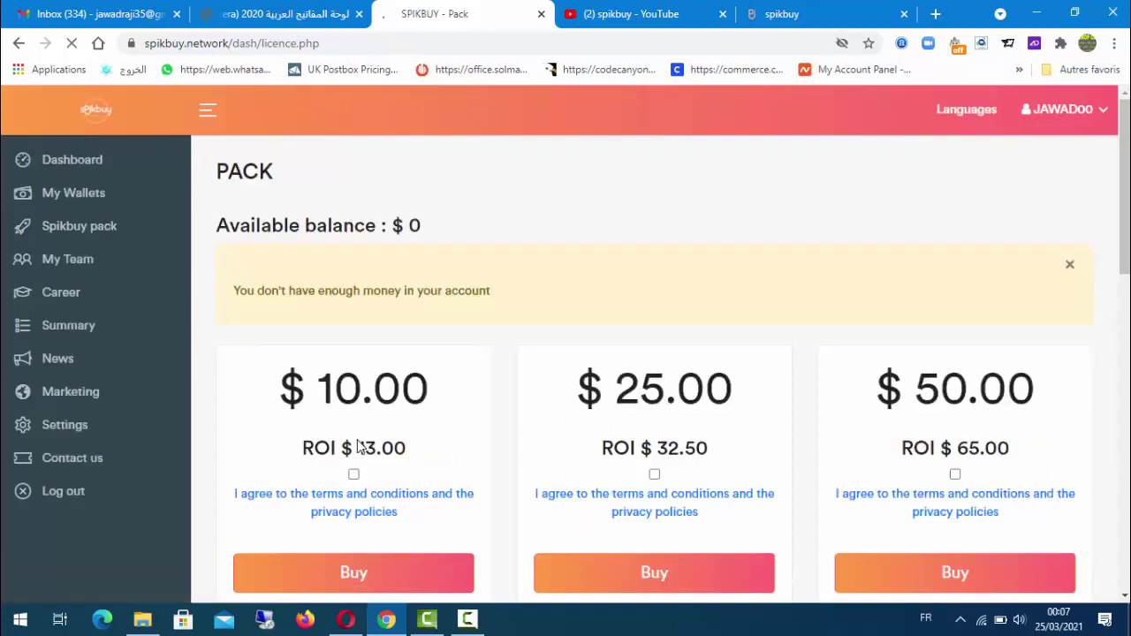
Step: Accept the terms for the $10.00 pack, try to buy it again, and dismiss the resulting notice
{"action": "scroll", "coordinate": [368, 444], "scroll_direction": "down", "scroll_amount": 1}
{"action": "left_click", "coordinate": [354, 391]}
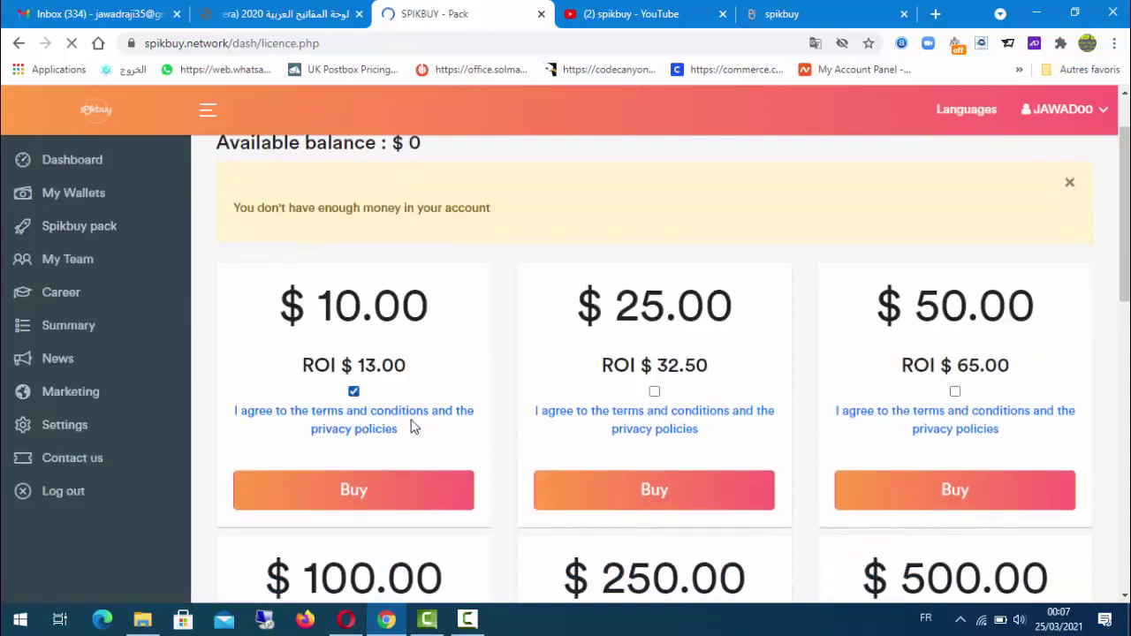
{"action": "left_click", "coordinate": [360, 496]}
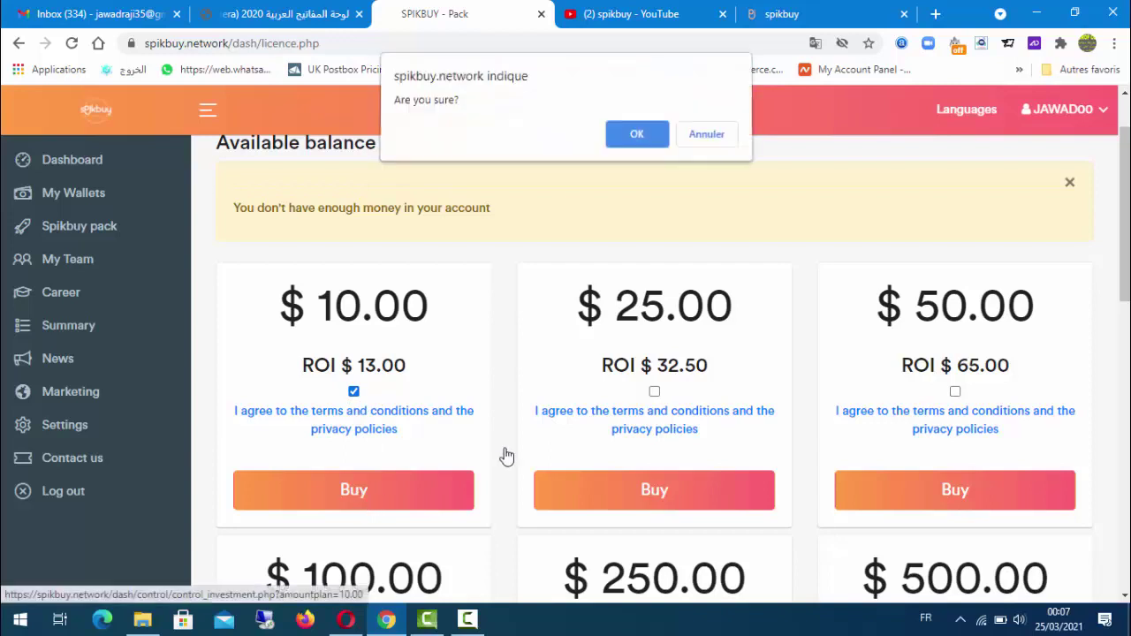
{"action": "left_click", "coordinate": [645, 140]}
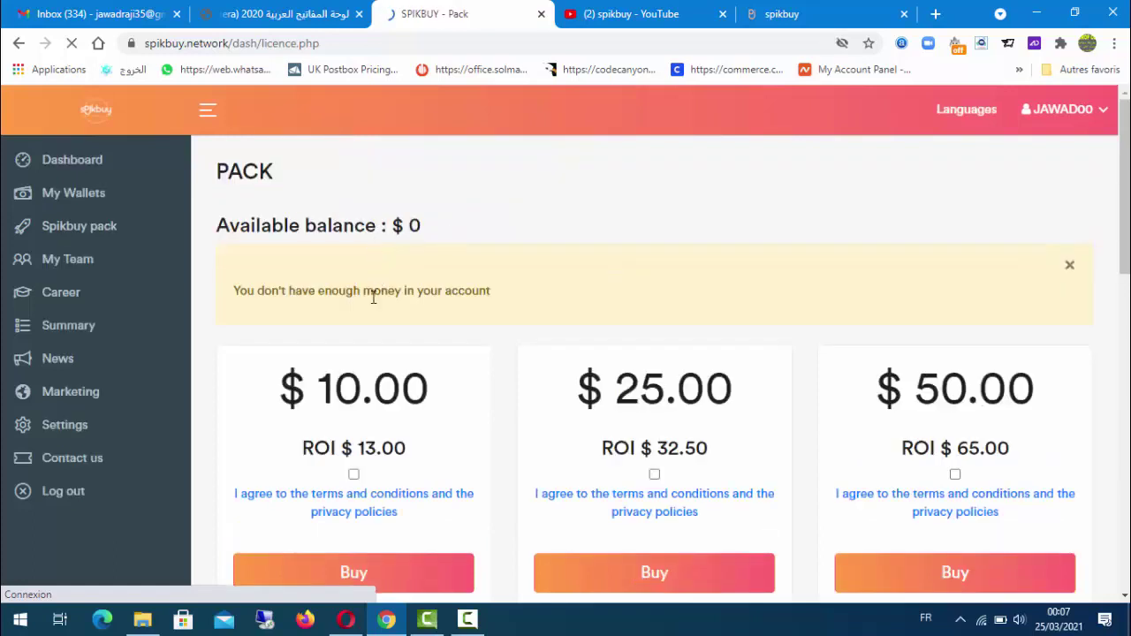
{"action": "scroll", "coordinate": [382, 303], "scroll_direction": "down", "scroll_amount": 2}
{"action": "scroll", "coordinate": [380, 266], "scroll_direction": "up", "scroll_amount": 2}
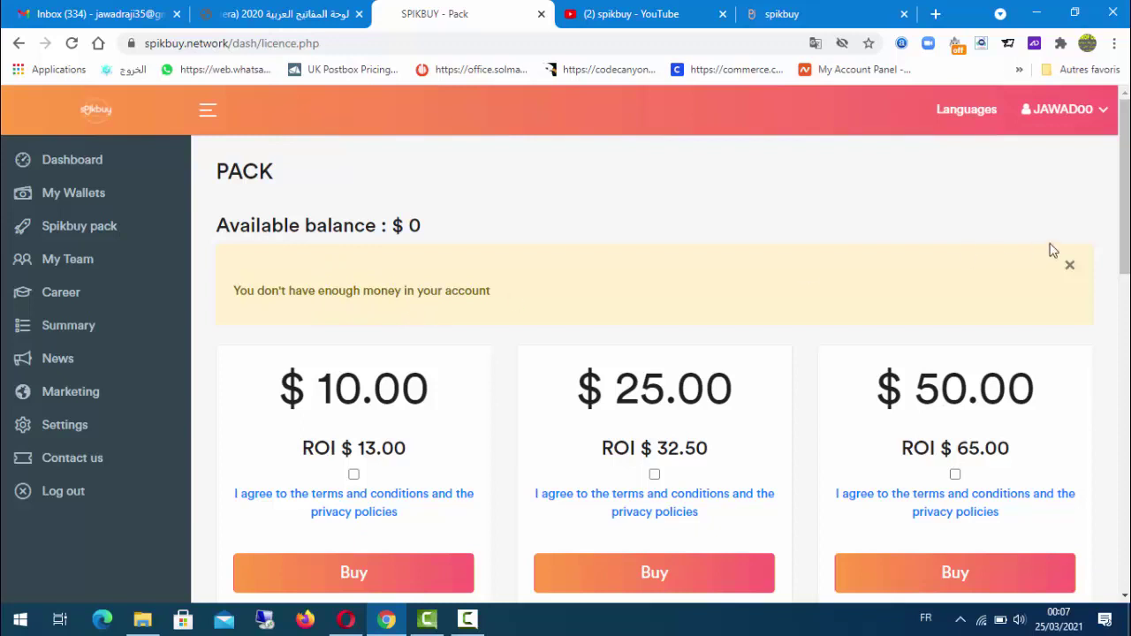
{"action": "left_click", "coordinate": [1070, 269]}
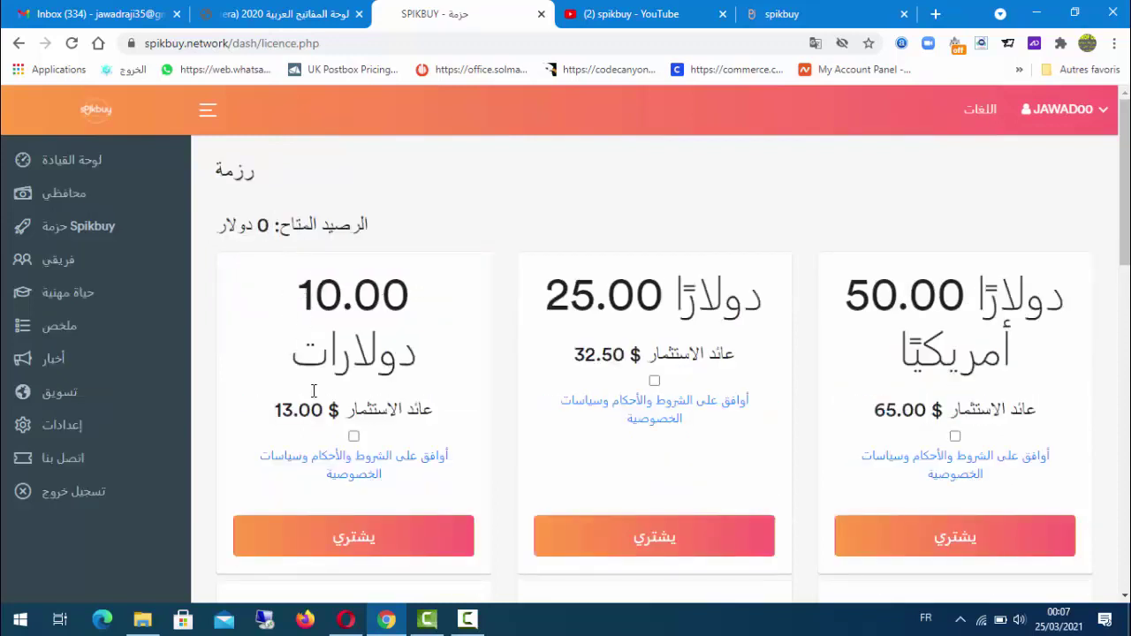
{"action": "left_click", "coordinate": [466, 622]}
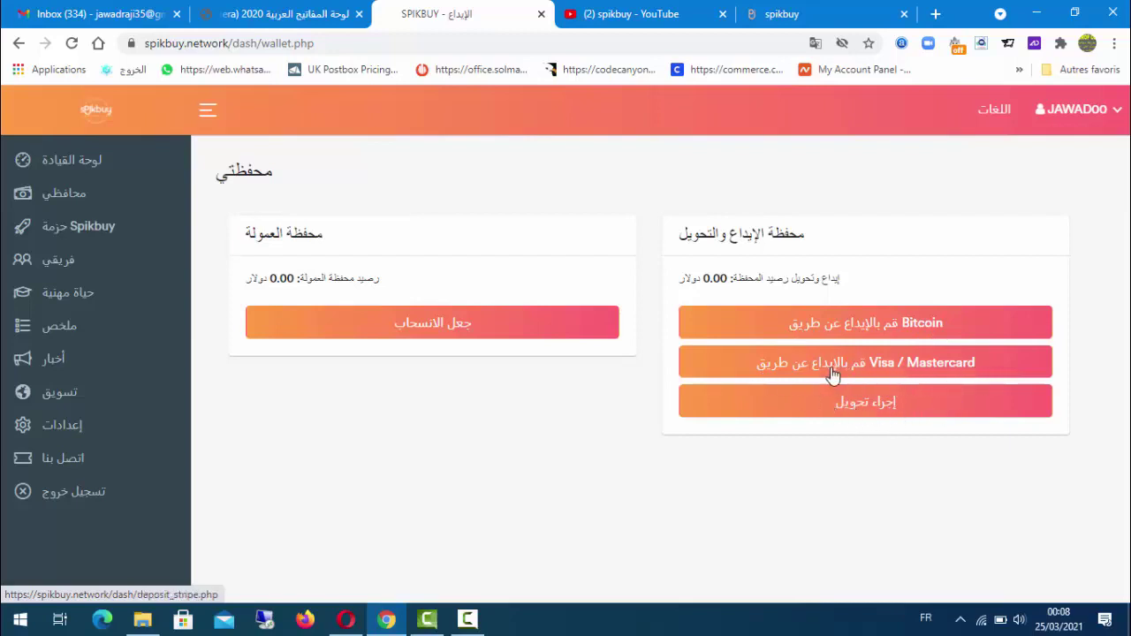
Step: Open the wallet transfer page and examine the fields for moving funds from the E-wallet to the internal wallet
{"action": "left_click", "coordinate": [868, 409]}
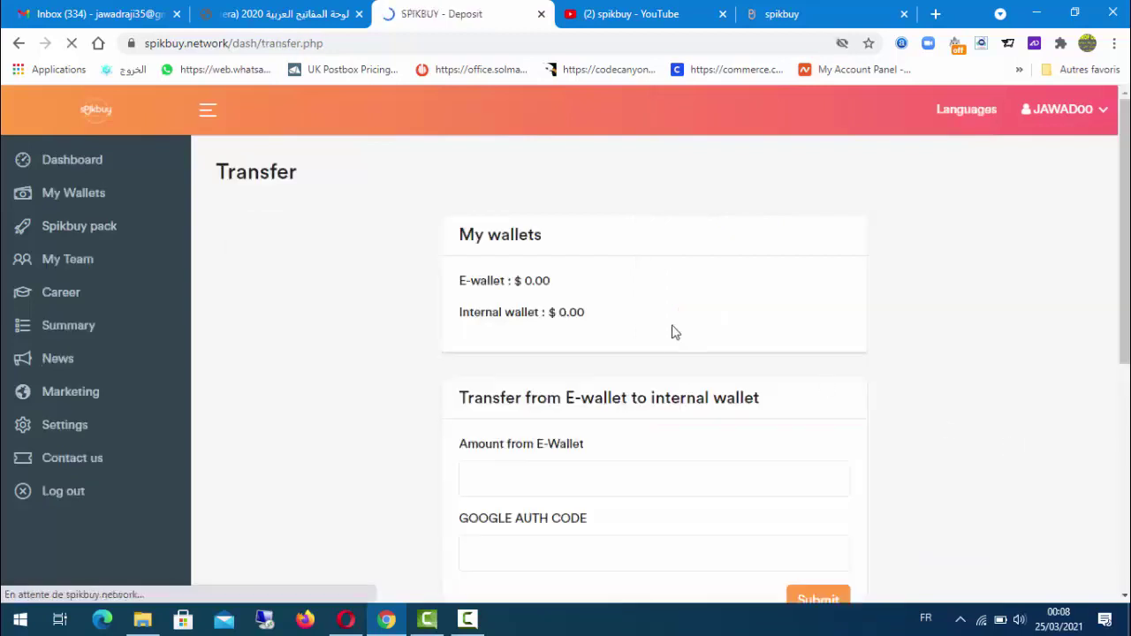
{"action": "scroll", "coordinate": [671, 331], "scroll_direction": "down", "scroll_amount": 2}
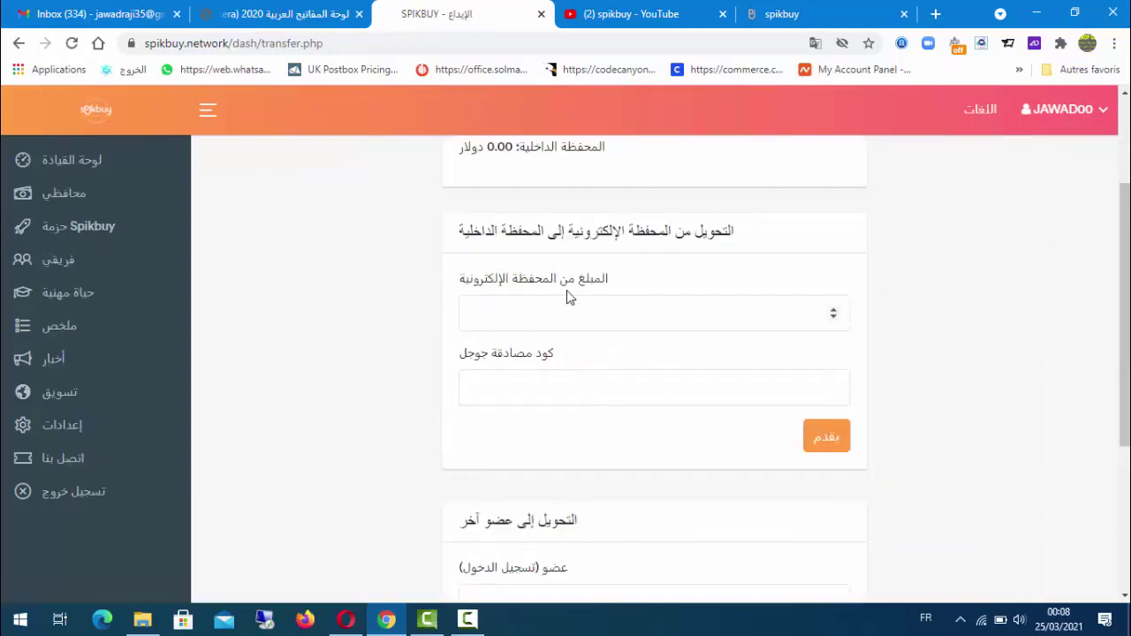
{"action": "scroll", "coordinate": [608, 356], "scroll_direction": "up", "scroll_amount": 1}
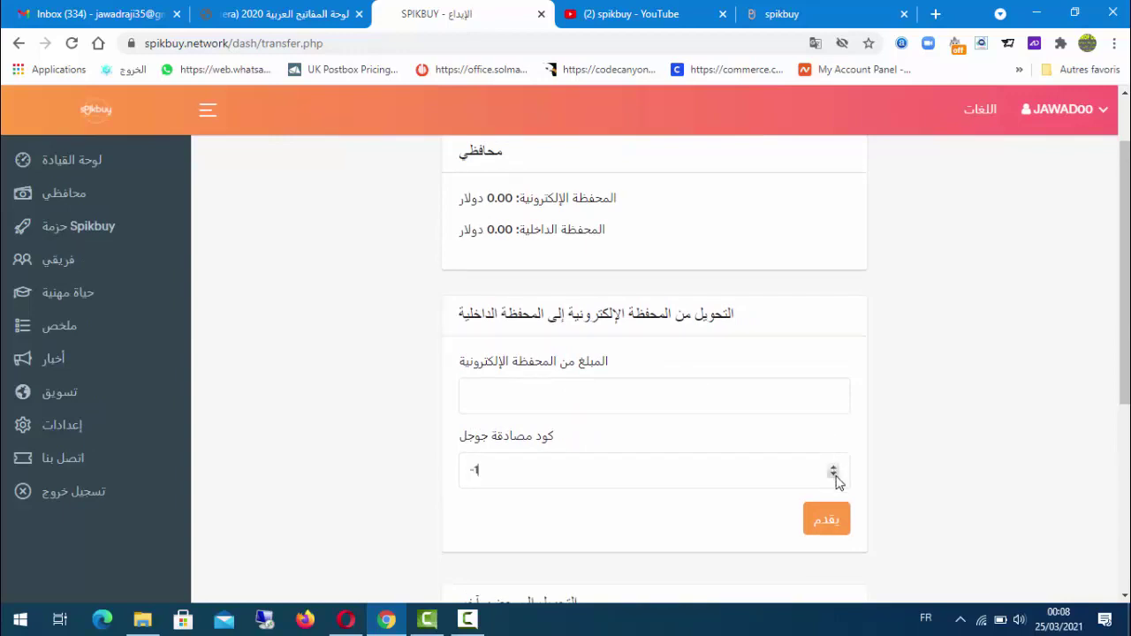
{"action": "scroll", "coordinate": [725, 406], "scroll_direction": "up", "scroll_amount": 1}
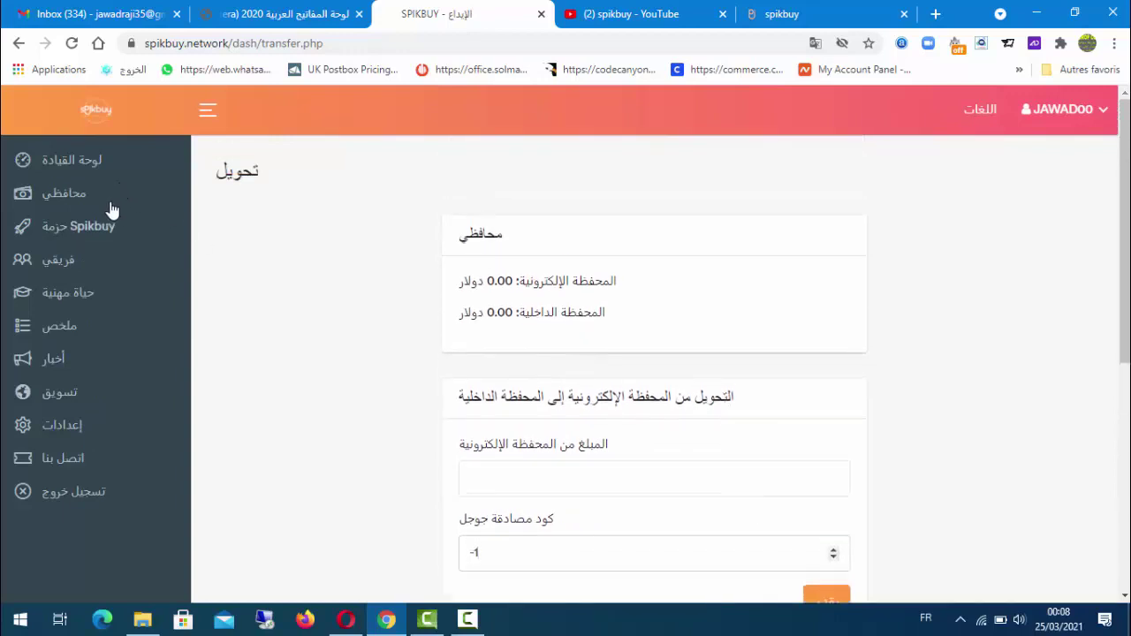
Step: Open the Visa/Mastercard deposit form from the wallets page and set the amount to 10 USD
{"action": "left_click", "coordinate": [74, 203]}
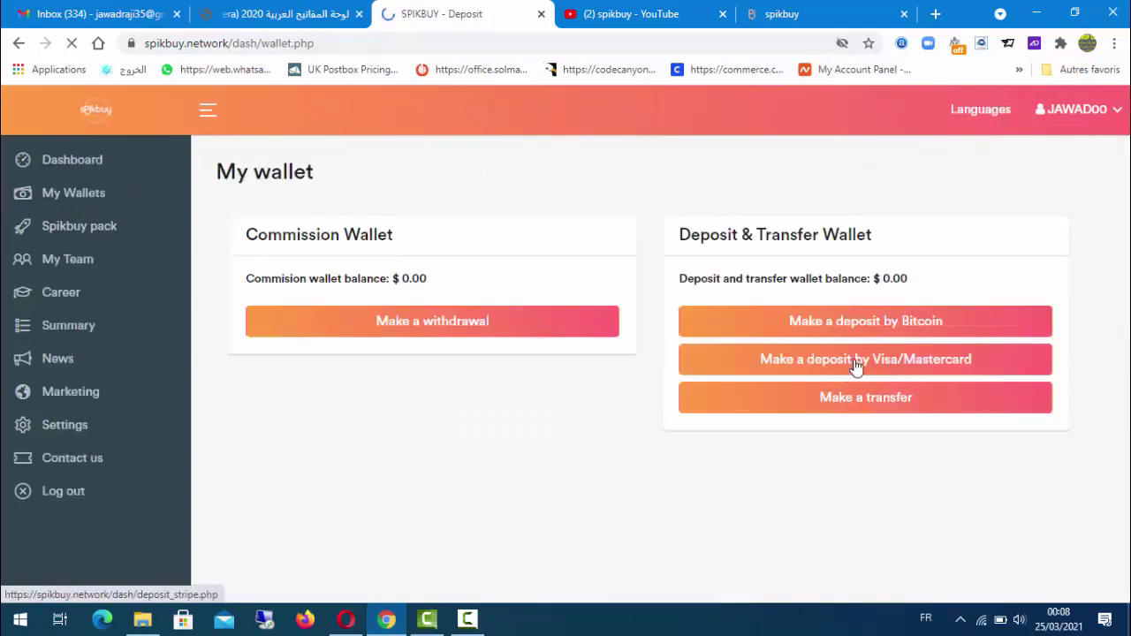
{"action": "left_click", "coordinate": [927, 372]}
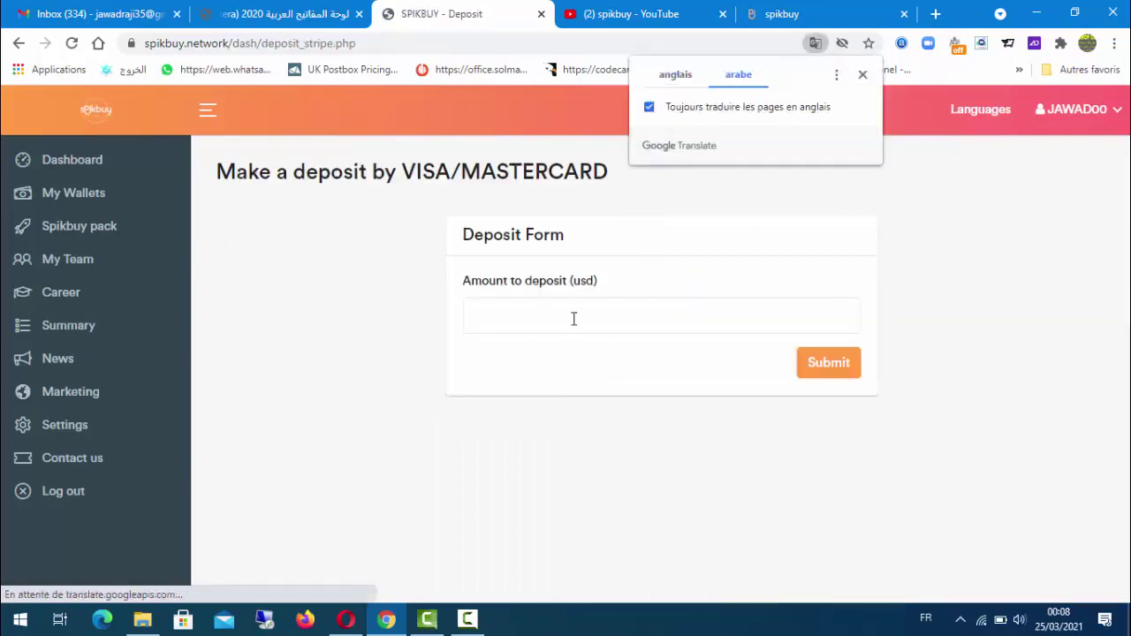
{"action": "left_click", "coordinate": [844, 324]}
{"action": "type", "text": "10"}
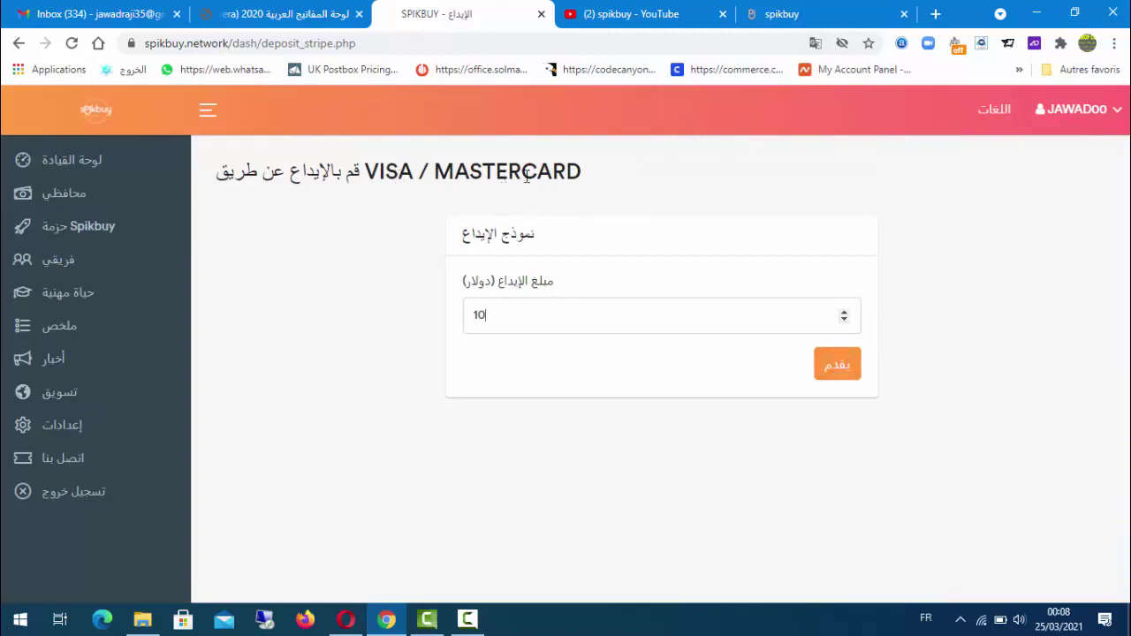
Step: Return to the wallets page and submit a Bitcoin deposit request for 10
{"action": "left_click", "coordinate": [66, 195]}
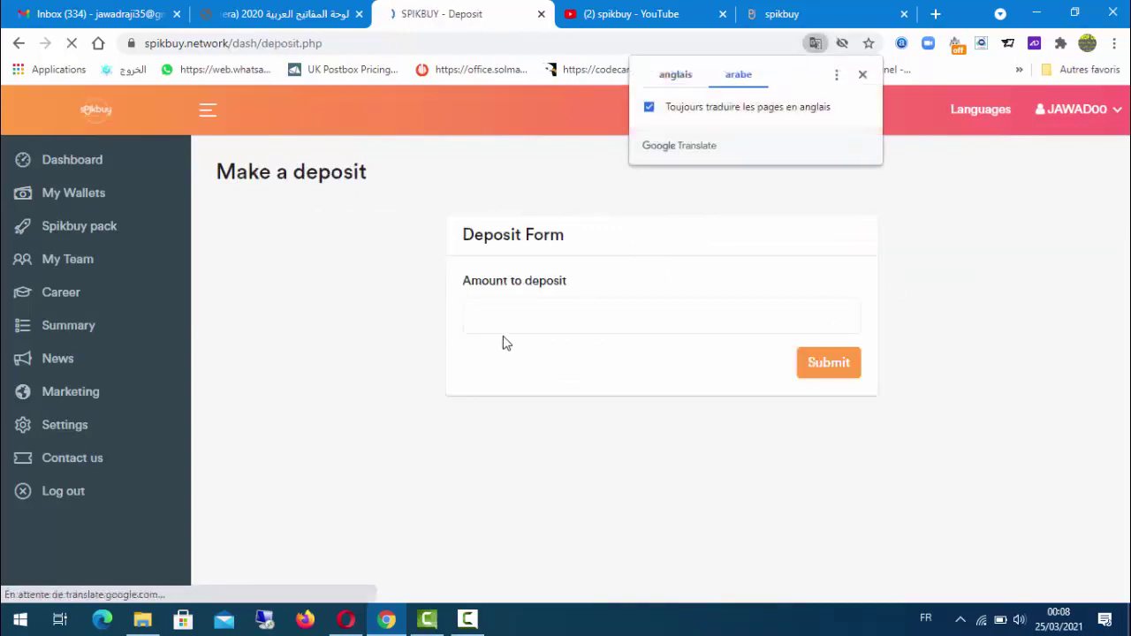
{"action": "left_click", "coordinate": [502, 323]}
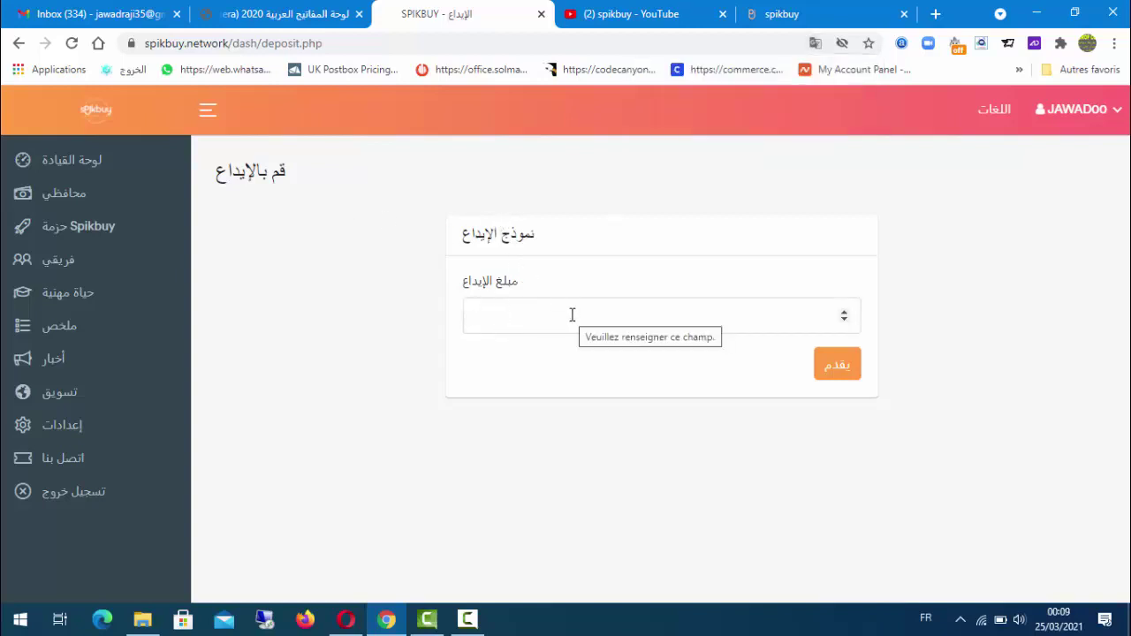
{"action": "type", "text": "10"}
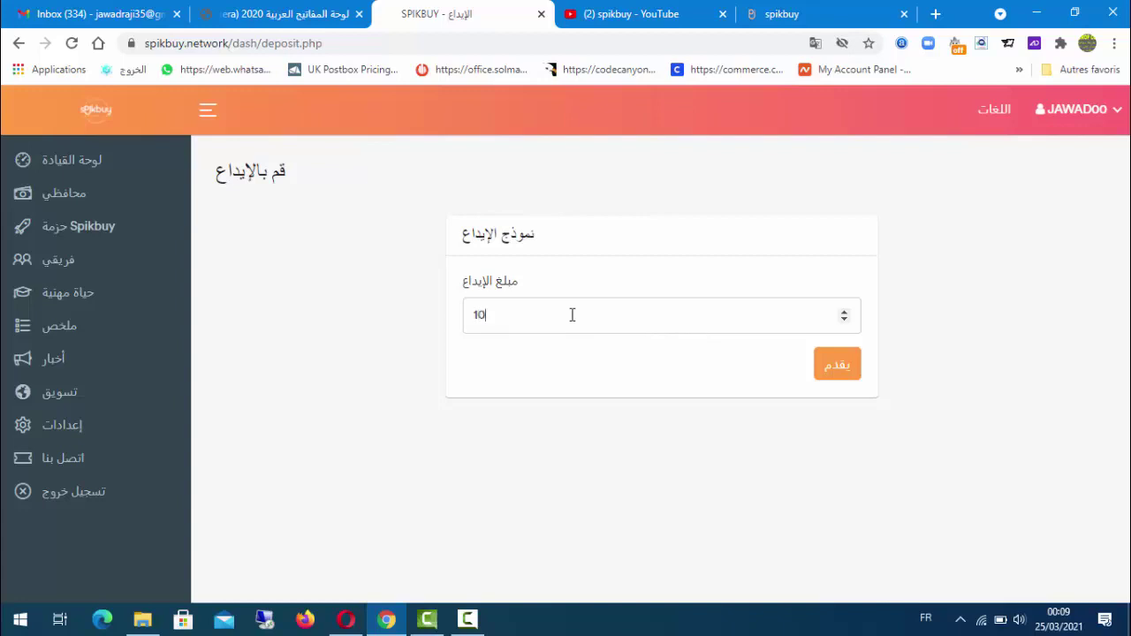
{"action": "left_click", "coordinate": [846, 366]}
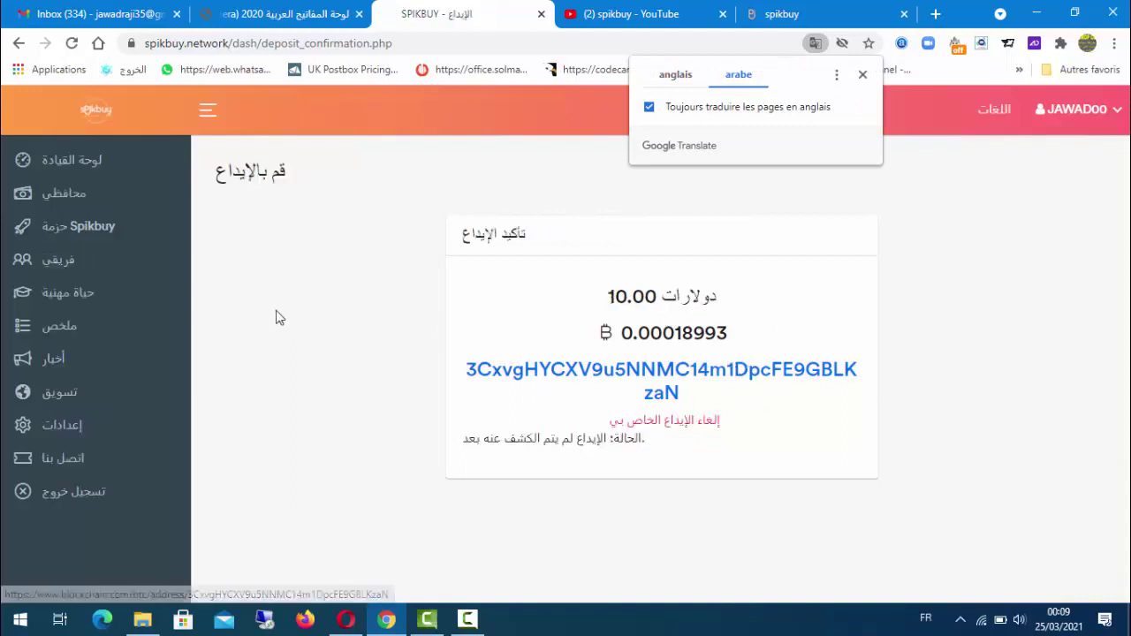
Step: Try to open the Visa/Mastercard deposit form from the wallets page, and cancel the pending Bitcoin deposit
{"action": "left_click", "coordinate": [73, 197]}
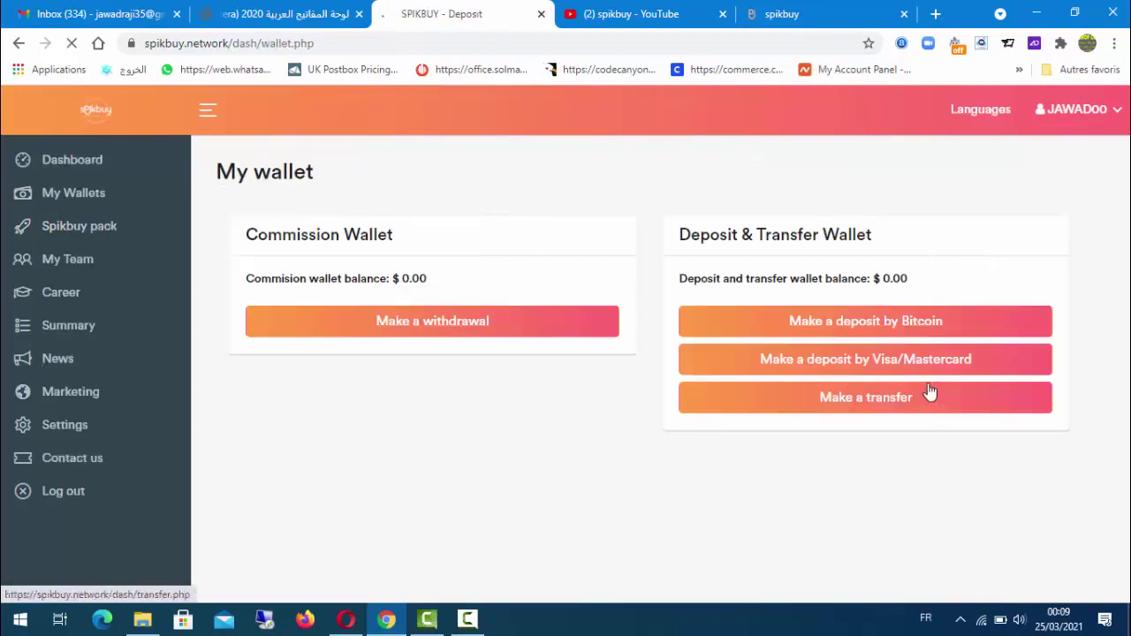
{"action": "left_click", "coordinate": [858, 360]}
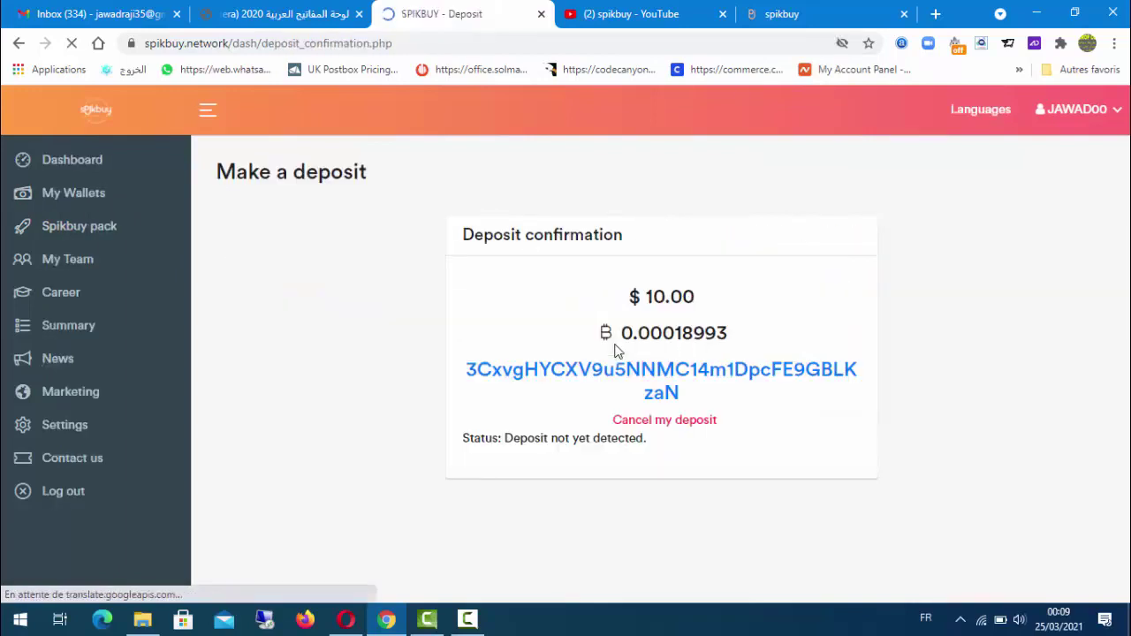
{"action": "left_click", "coordinate": [55, 204]}
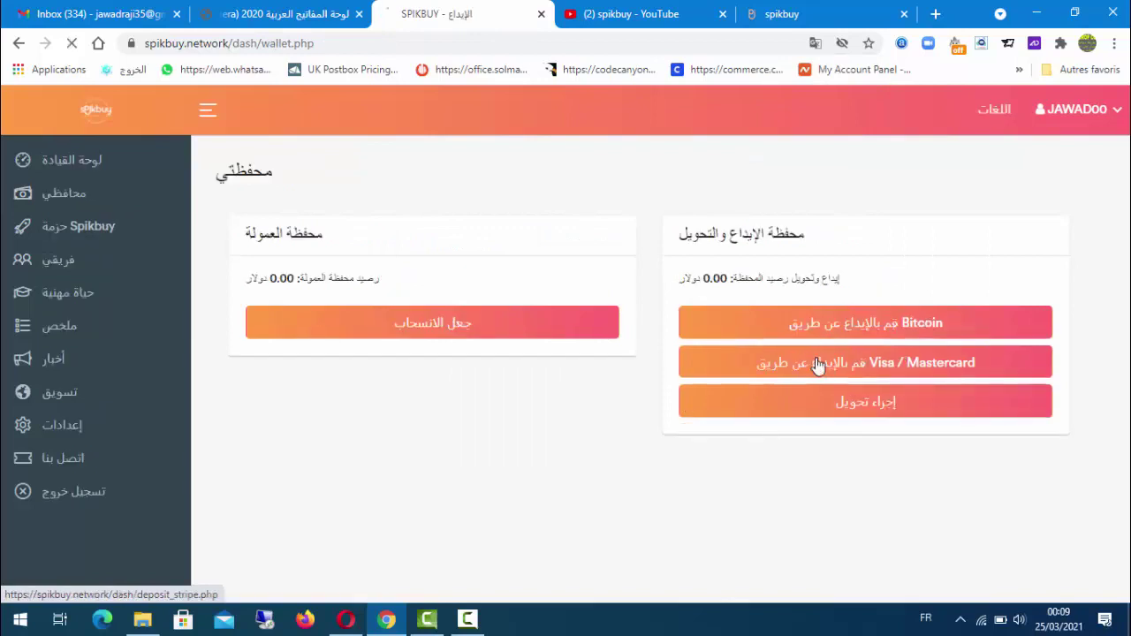
{"action": "left_click", "coordinate": [753, 371]}
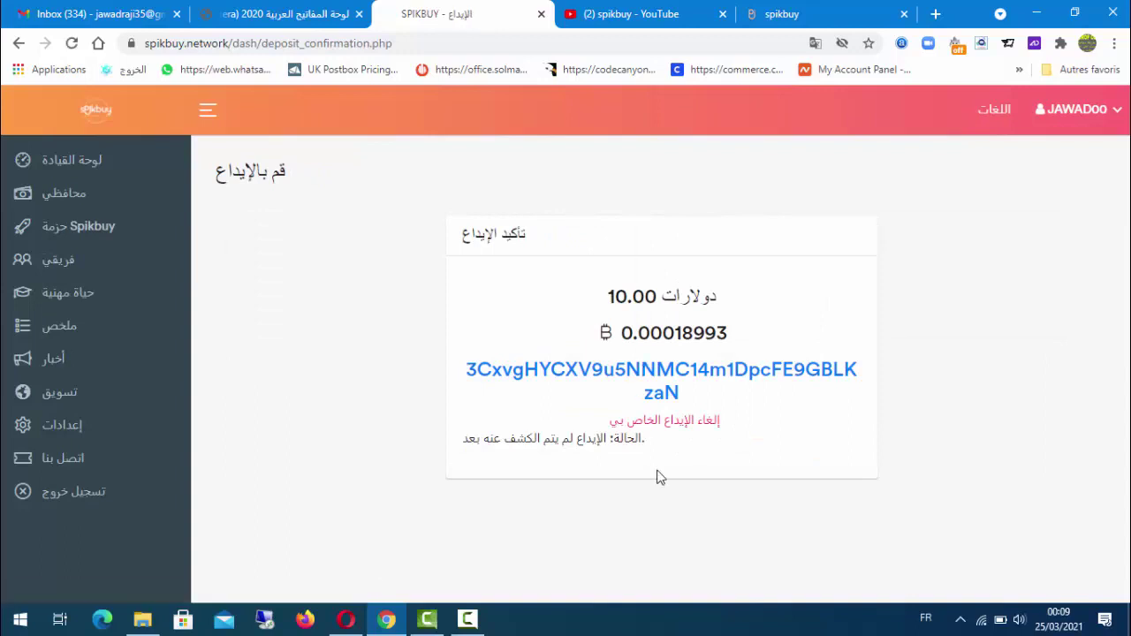
{"action": "left_click", "coordinate": [742, 429]}
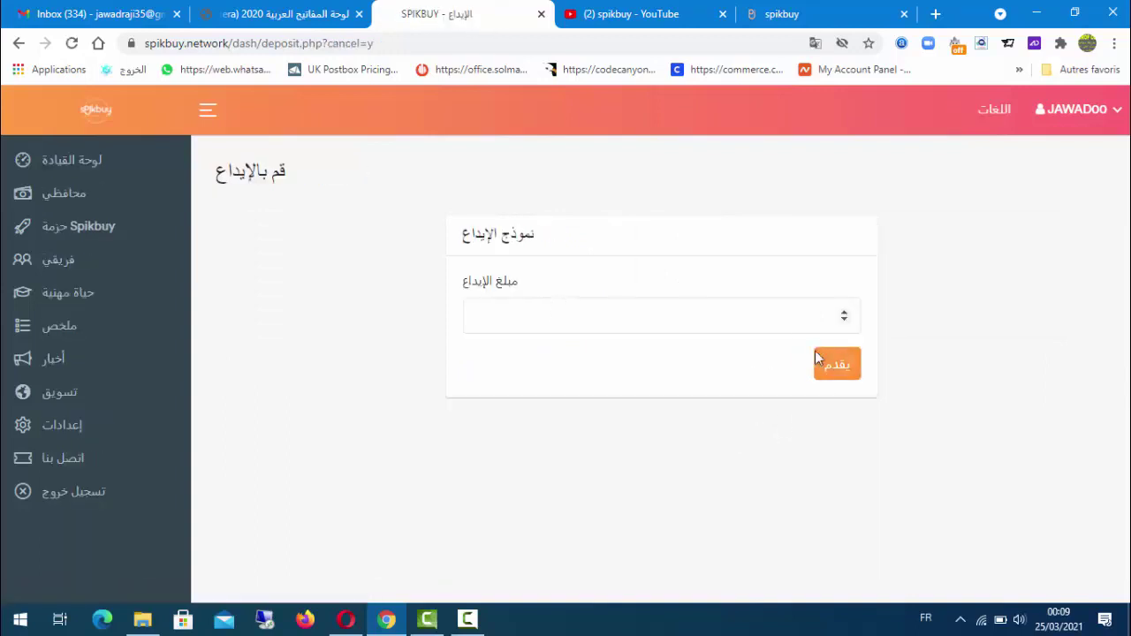
Step: Open the Visa/Mastercard deposit form from the wallets page and submit a deposit amount of 10 USD
{"action": "left_click", "coordinate": [95, 220]}
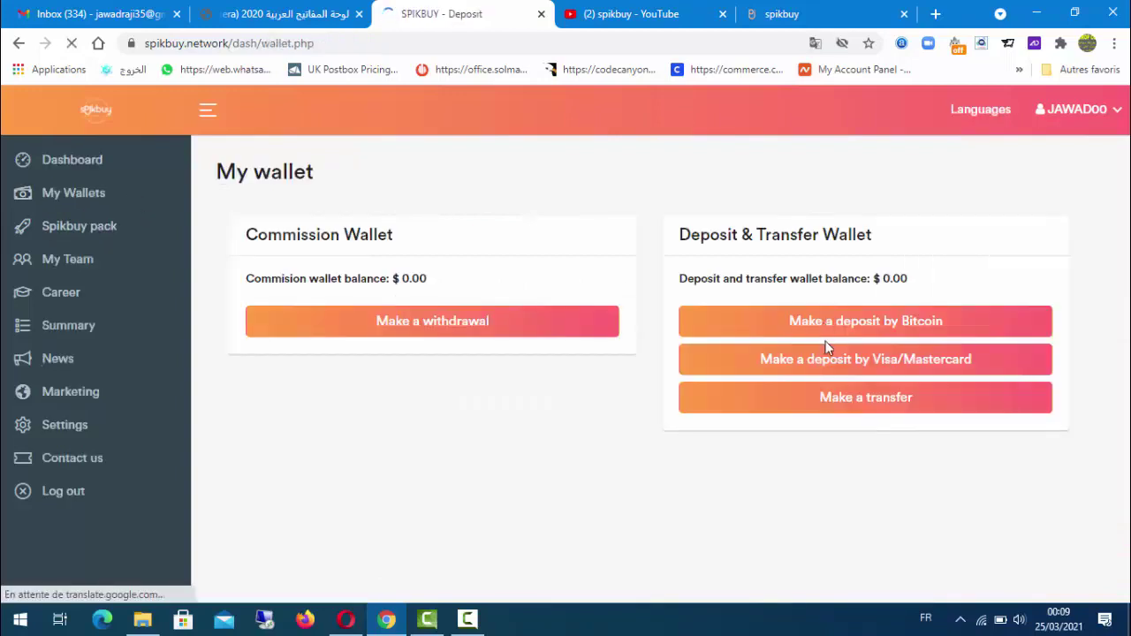
{"action": "left_click", "coordinate": [836, 362]}
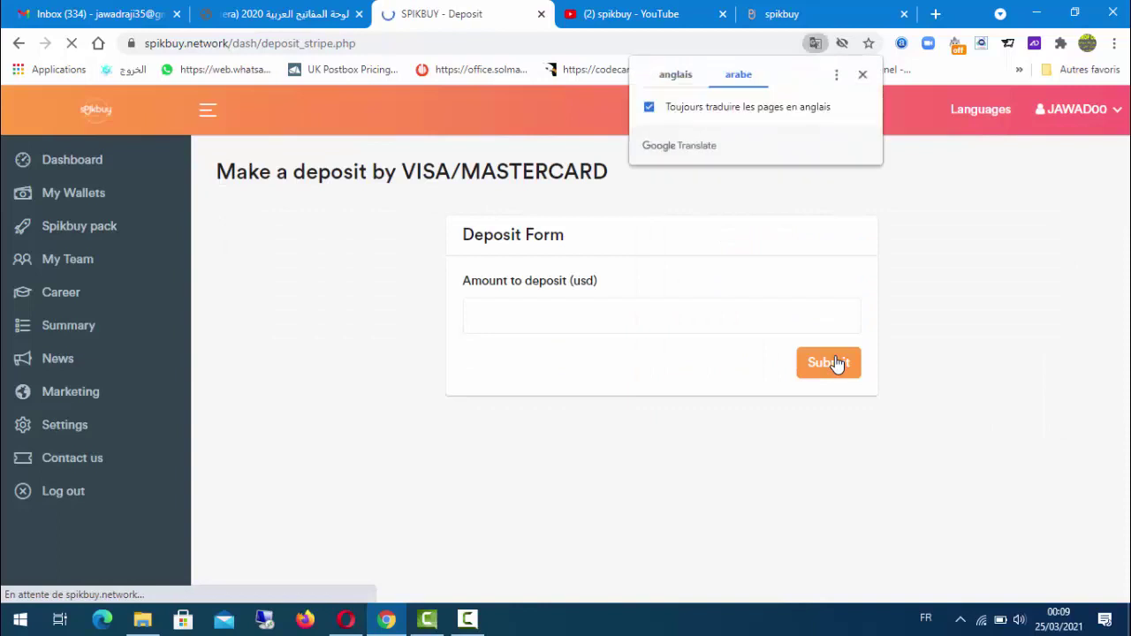
{"action": "left_click", "coordinate": [538, 303]}
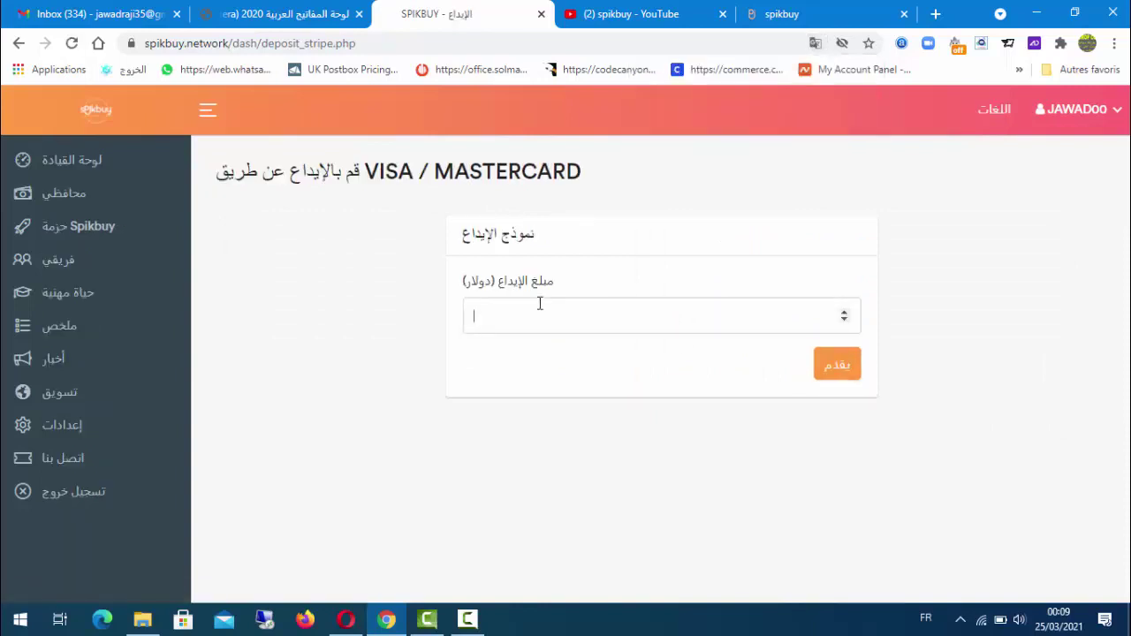
{"action": "left_click", "coordinate": [850, 369]}
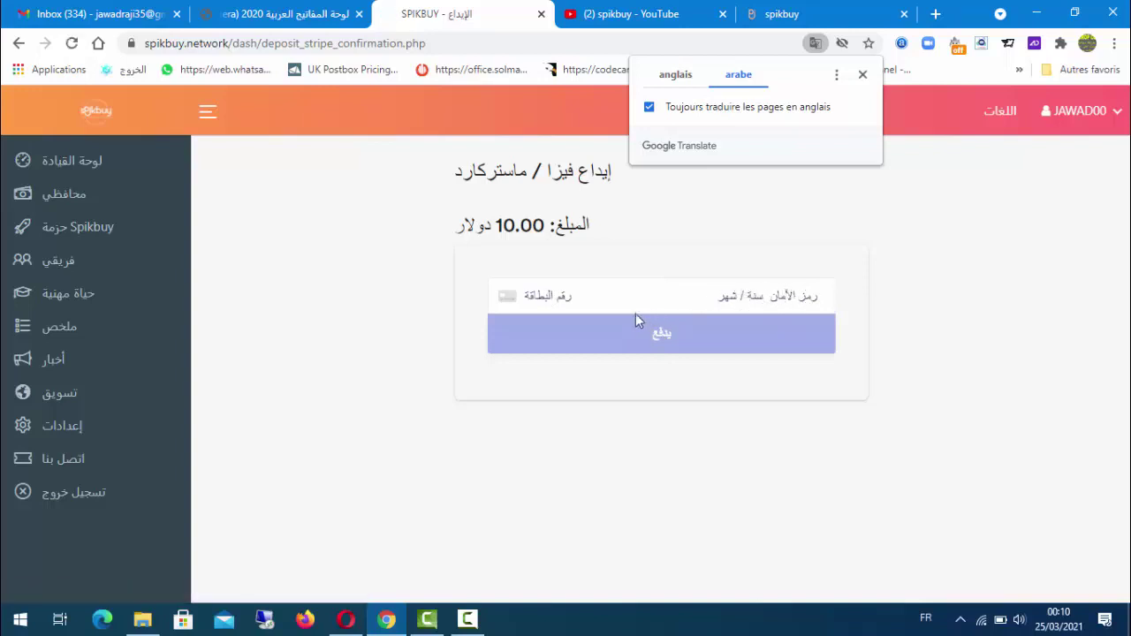
Step: Show the saved-card suggestions for the card number field and dismiss them without choosing a card
{"action": "left_click", "coordinate": [582, 303]}
{"action": "left_click", "coordinate": [562, 298]}
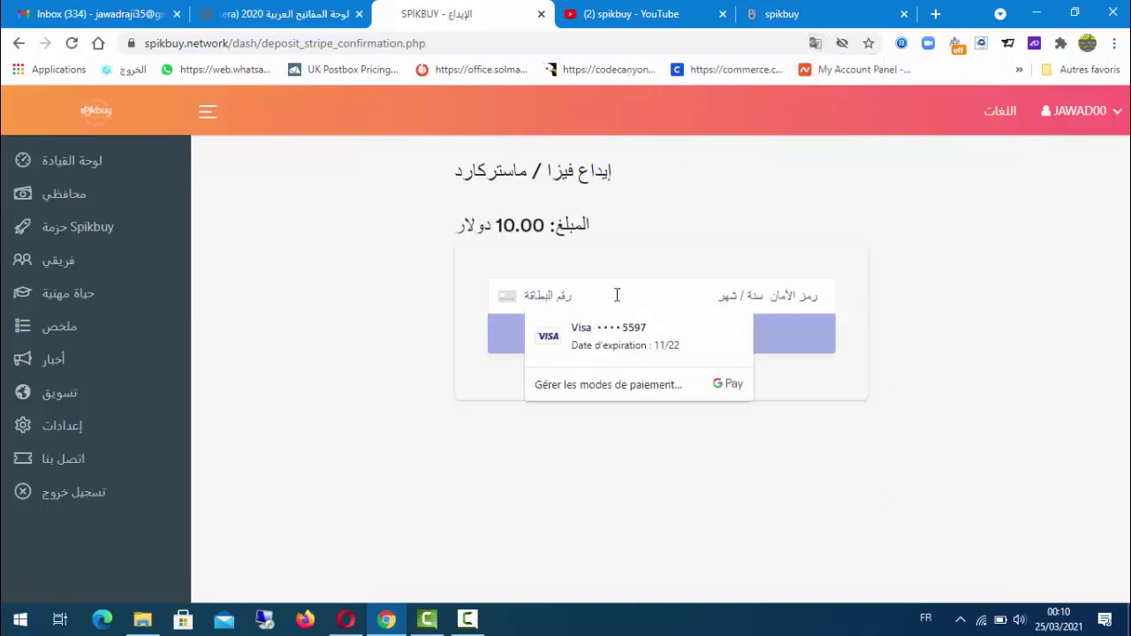
{"action": "left_click", "coordinate": [986, 312]}
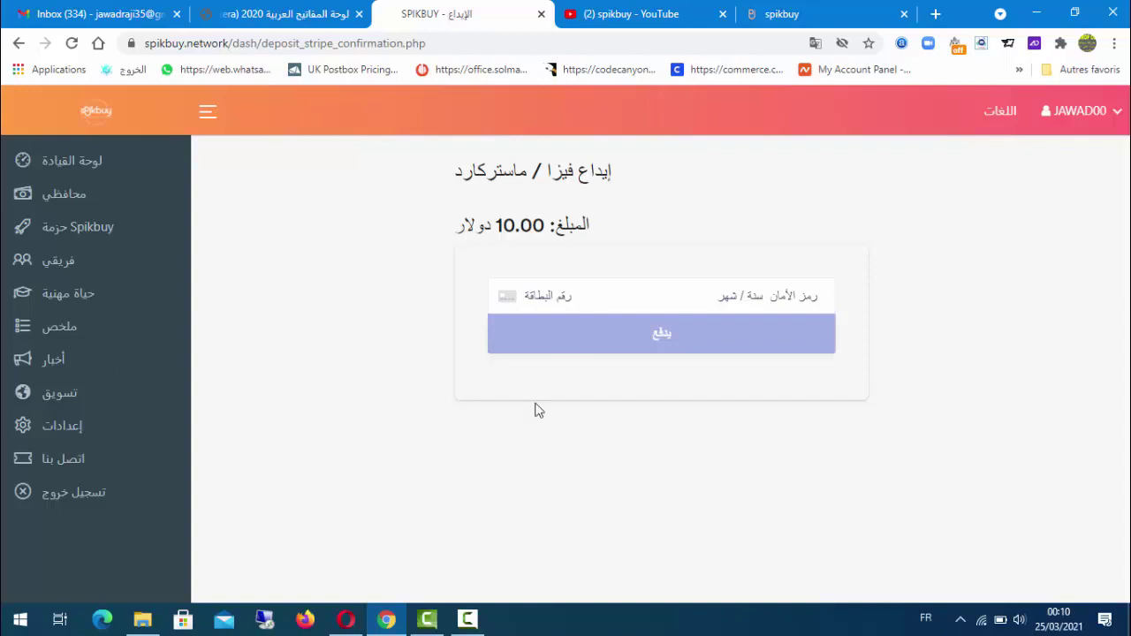
{"action": "mouse_move", "coordinate": [469, 621]}
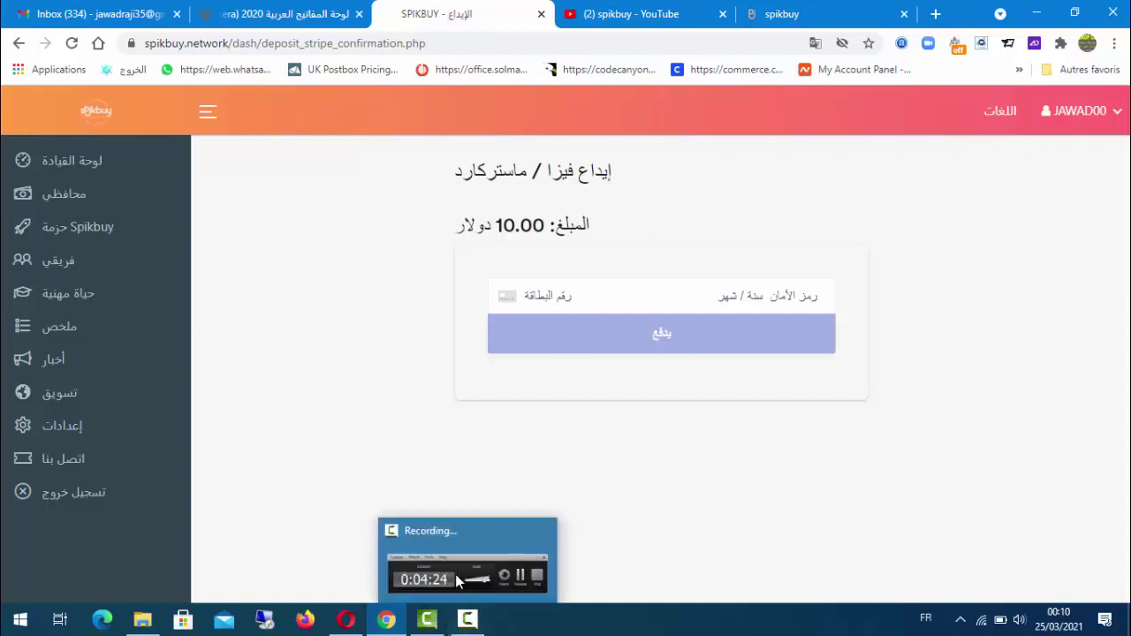
{"action": "left_click", "coordinate": [459, 580]}
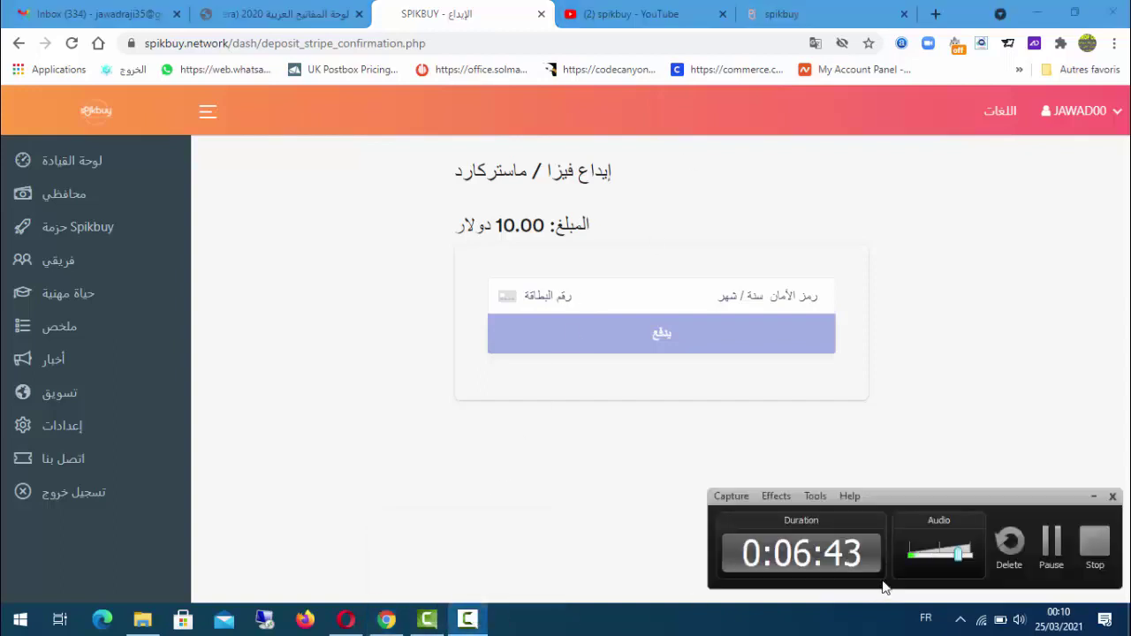
{"action": "left_click", "coordinate": [1051, 548]}
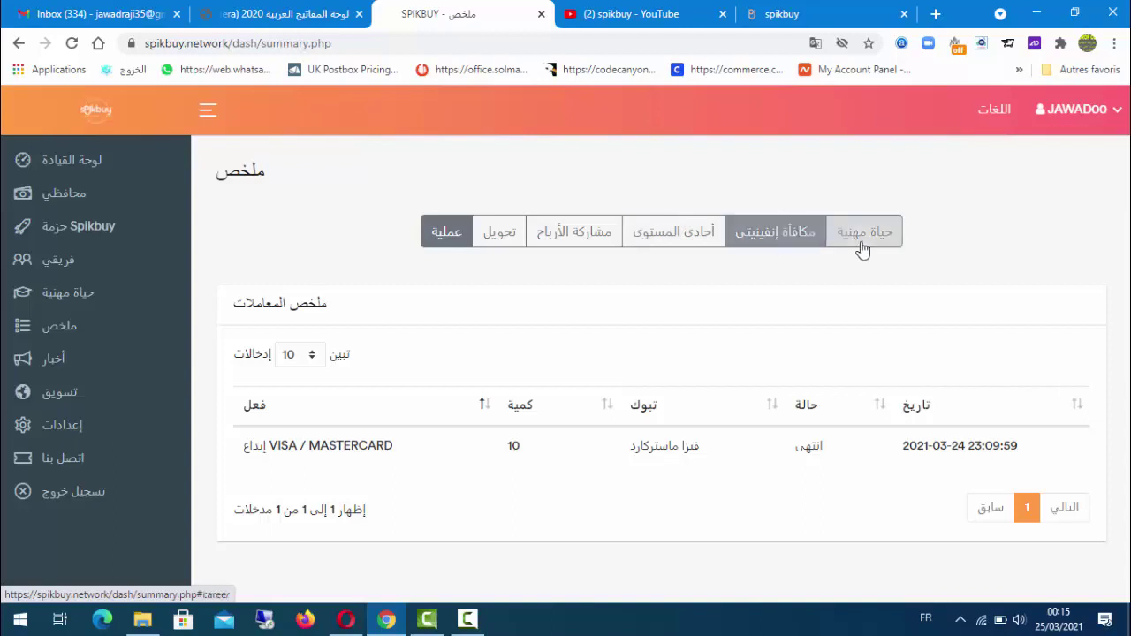
Step: Look through the summary page's transfer, profit sharing, uni-level, infinity bonus and career sections
{"action": "left_click", "coordinate": [505, 240]}
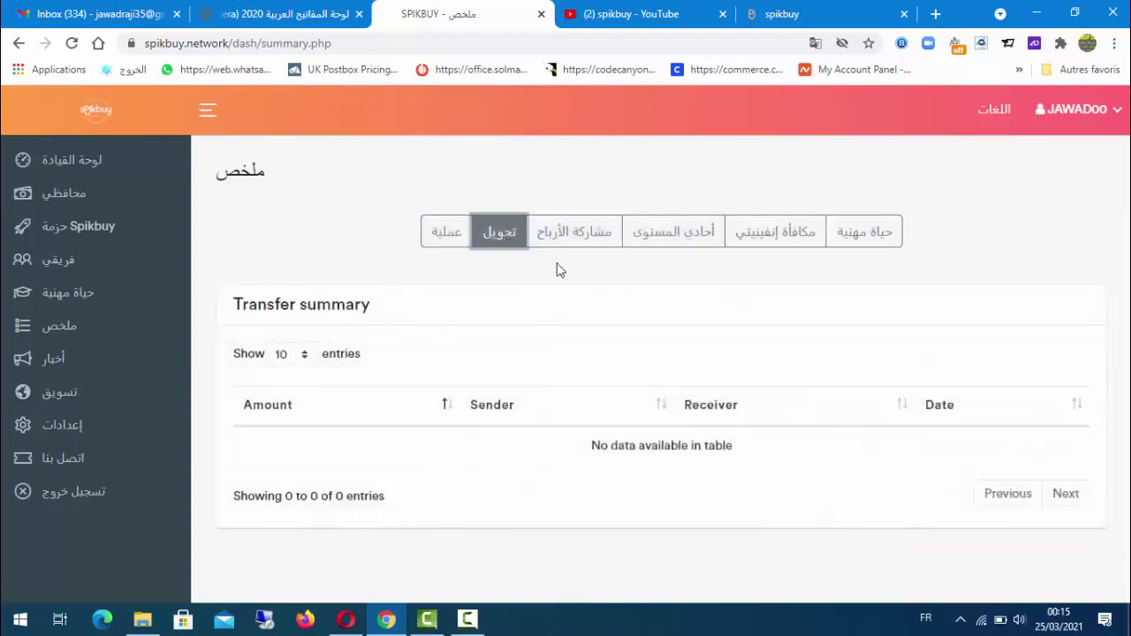
{"action": "left_click", "coordinate": [590, 242]}
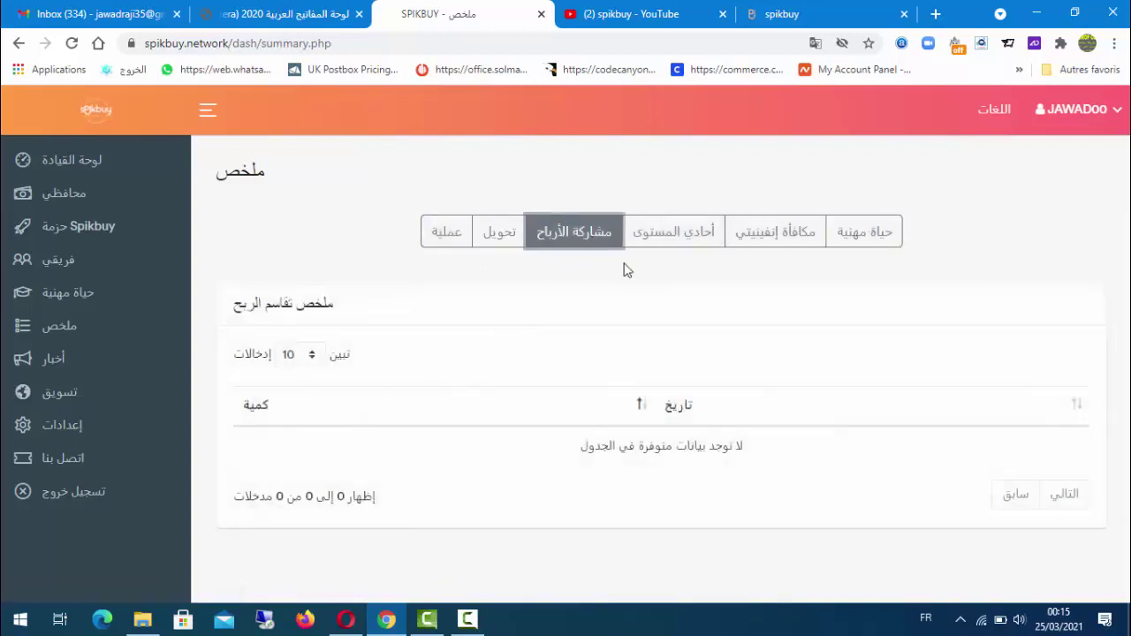
{"action": "left_click", "coordinate": [678, 257]}
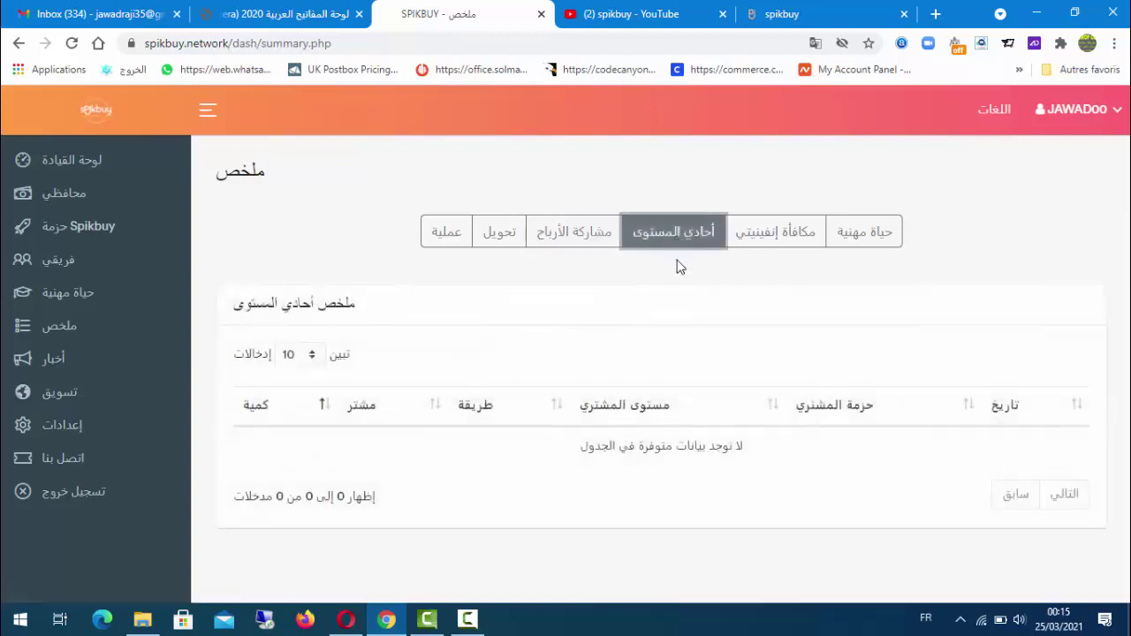
{"action": "left_click", "coordinate": [761, 238]}
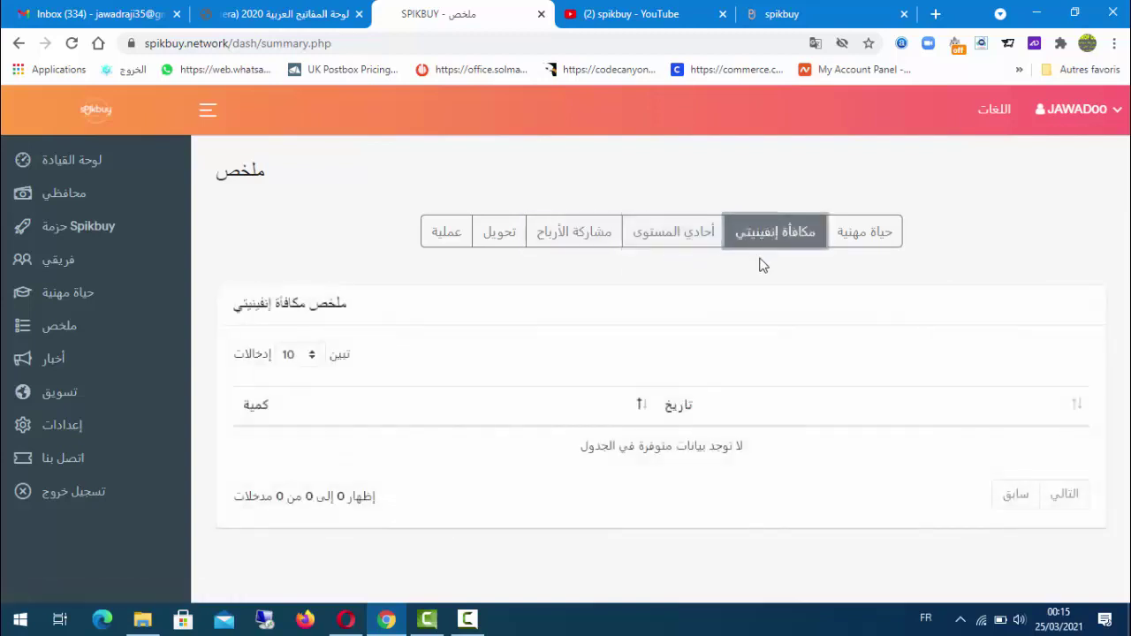
{"action": "left_click", "coordinate": [866, 244]}
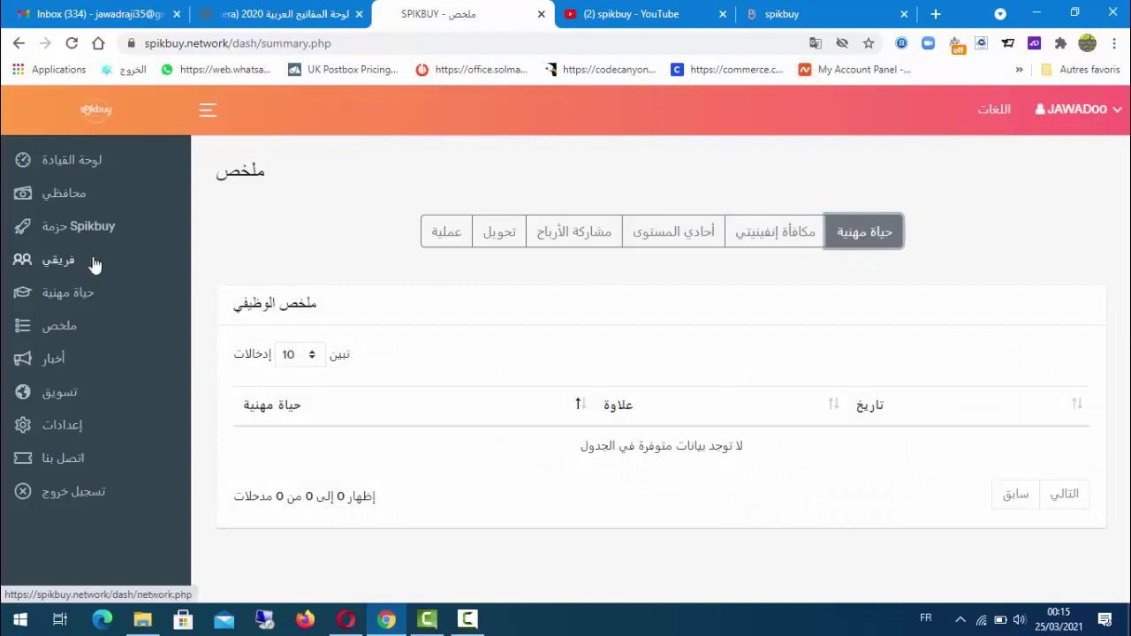
Step: View the team page and reload its member list, and review the rank requirements and bonuses on the career page
{"action": "left_click", "coordinate": [46, 261]}
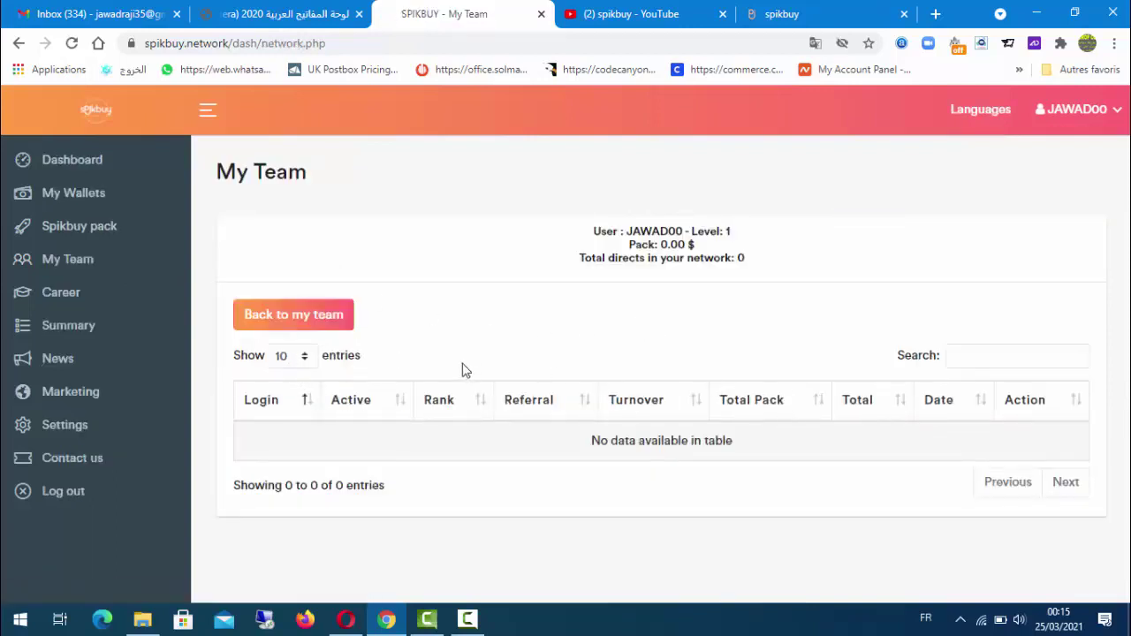
{"action": "left_click", "coordinate": [301, 318]}
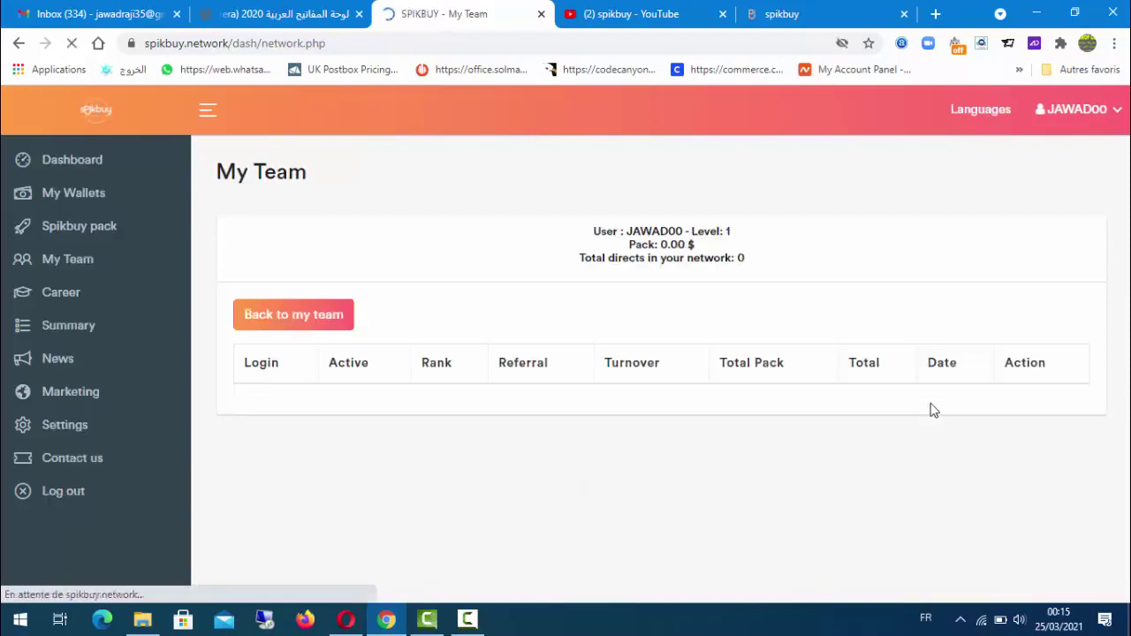
{"action": "left_click", "coordinate": [57, 301]}
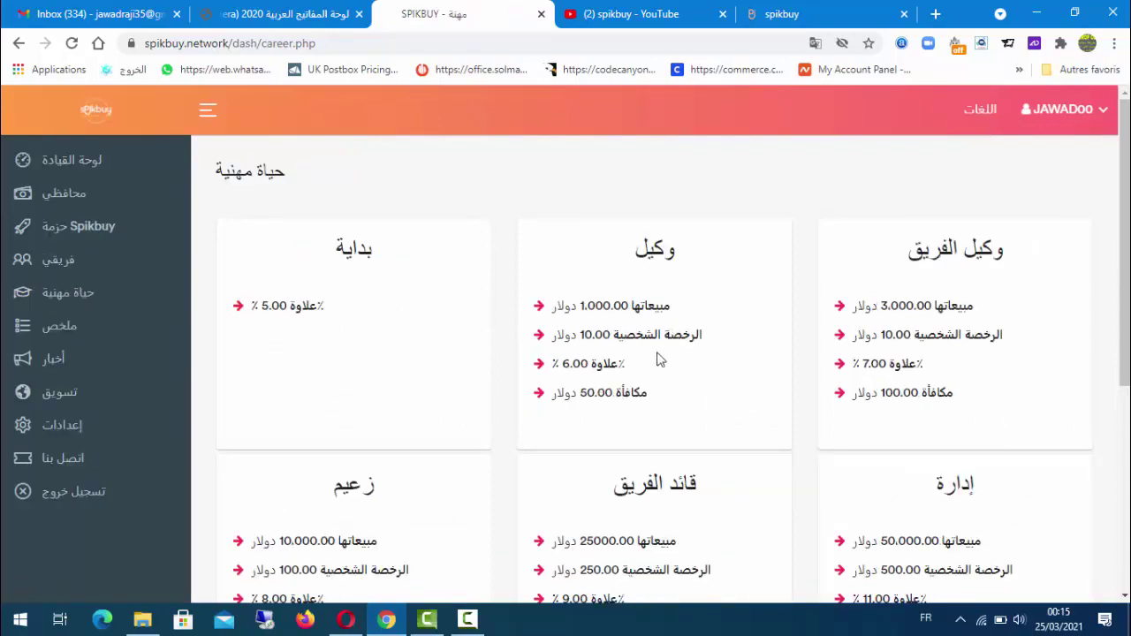
{"action": "scroll", "coordinate": [712, 300], "scroll_direction": "down", "scroll_amount": 2}
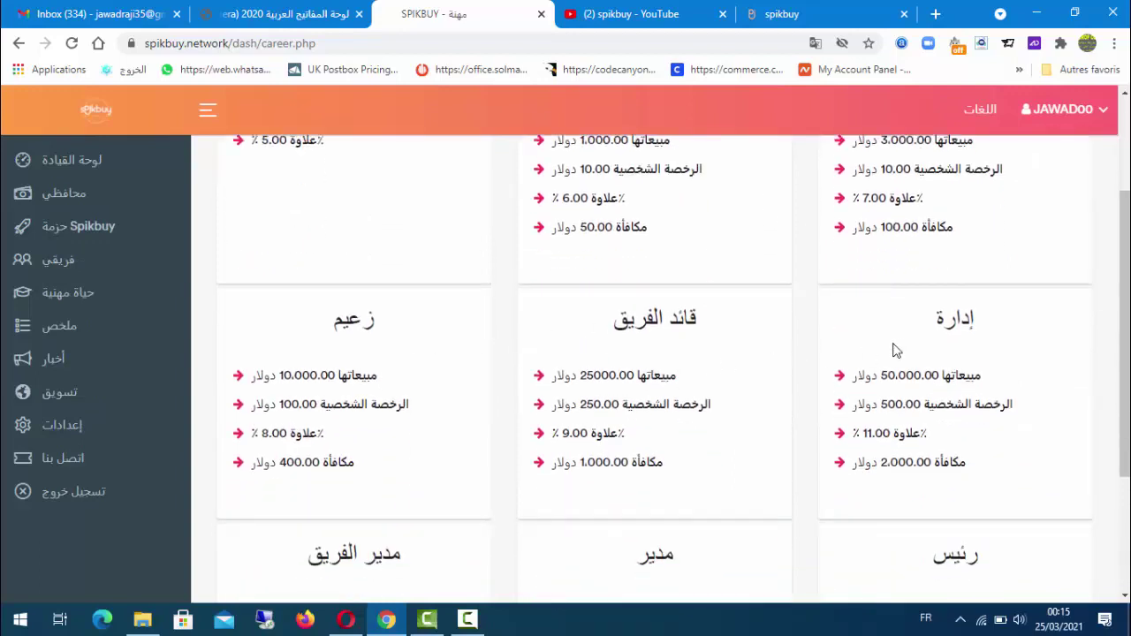
{"action": "scroll", "coordinate": [900, 361], "scroll_direction": "down", "scroll_amount": 2}
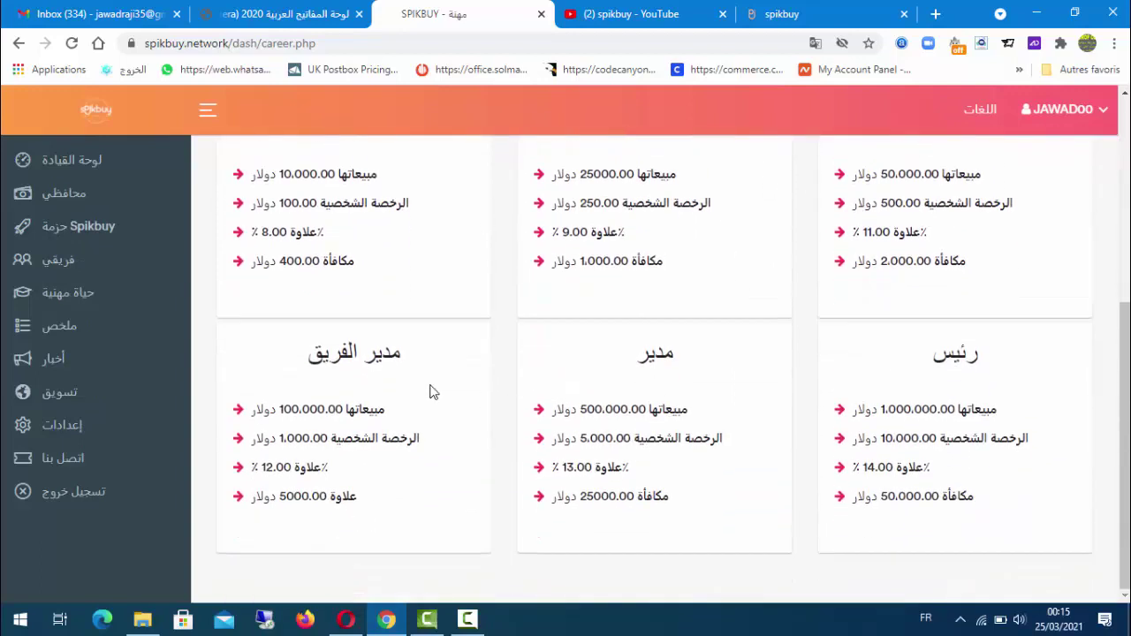
{"action": "scroll", "coordinate": [433, 386], "scroll_direction": "up", "scroll_amount": 3}
{"action": "scroll", "coordinate": [433, 386], "scroll_direction": "up", "scroll_amount": 2}
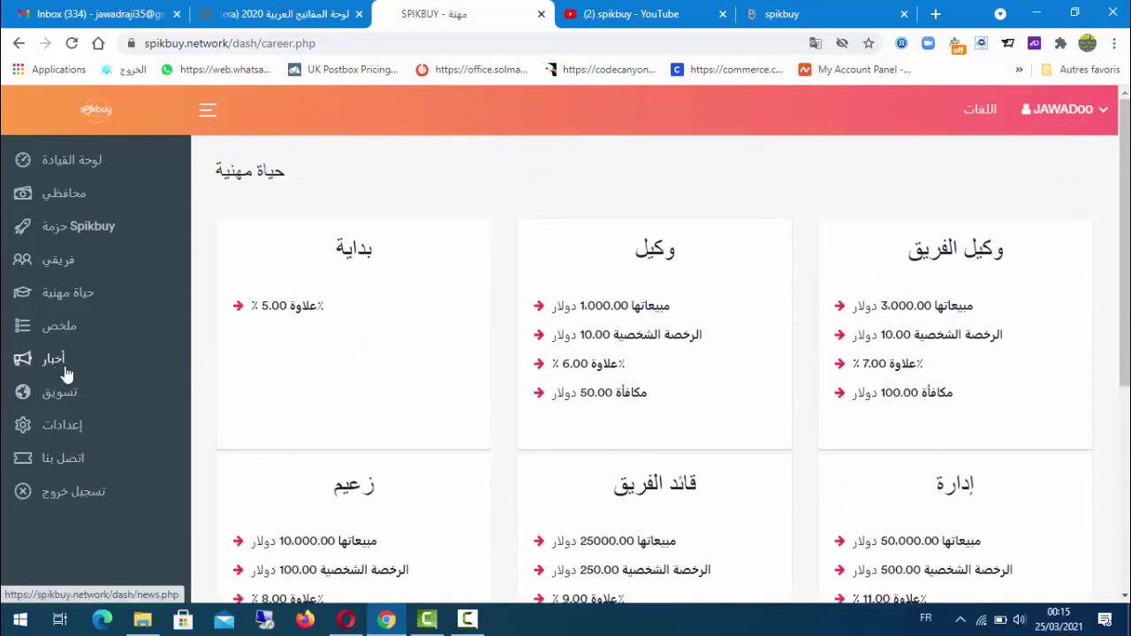
Step: View the presentation offered on the marketing page and the transactions listed on the summary page
{"action": "left_click", "coordinate": [65, 394]}
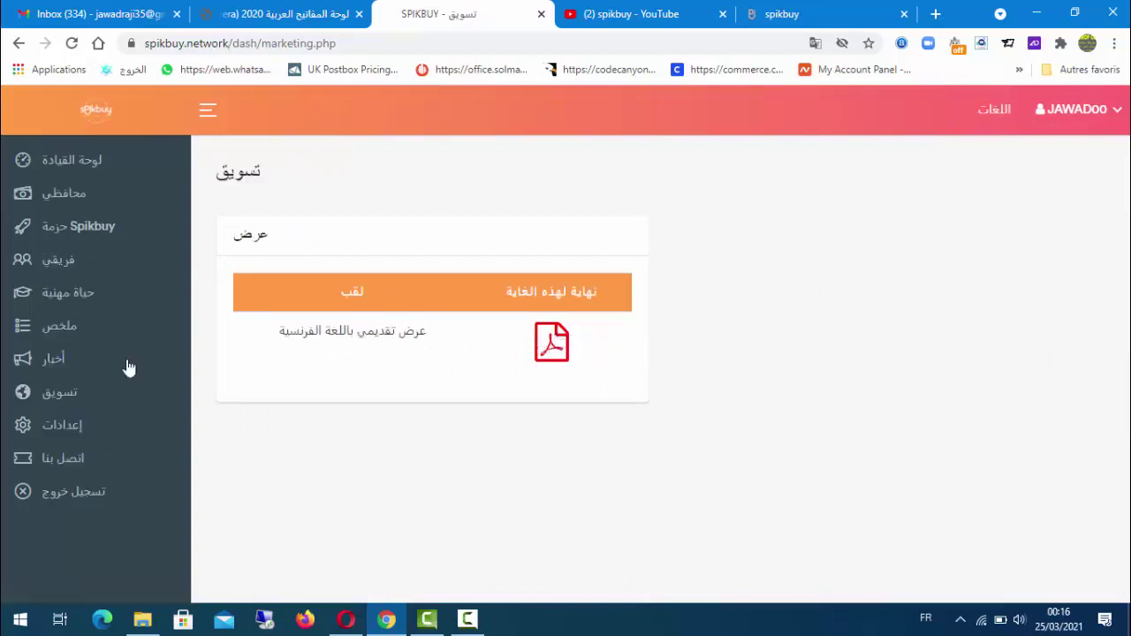
{"action": "left_click", "coordinate": [55, 334]}
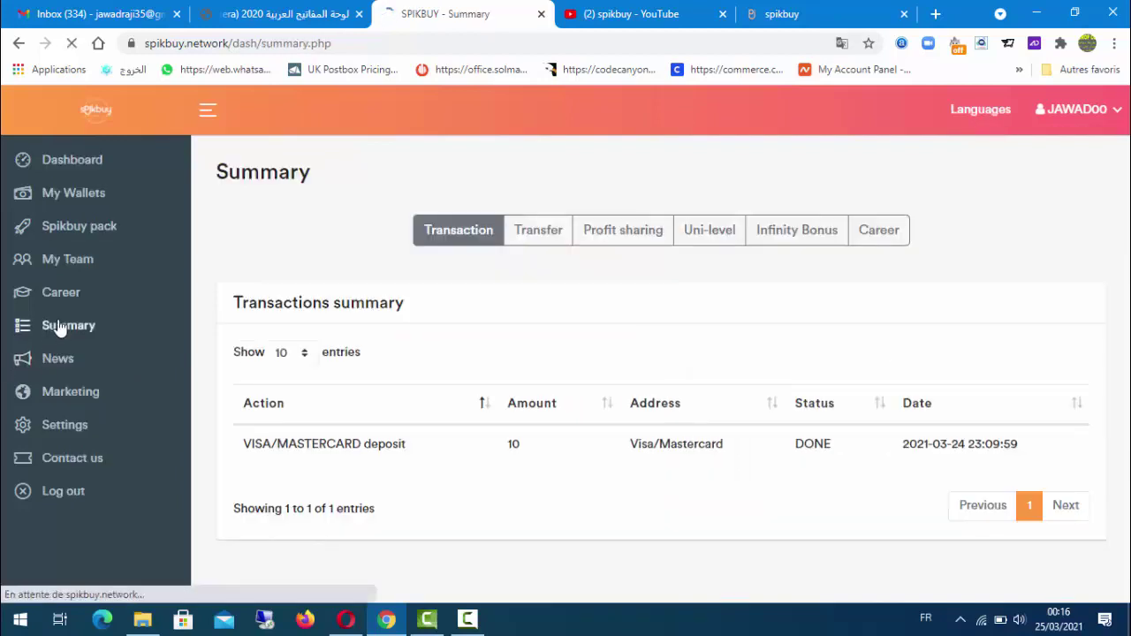
Step: Agree to the terms for the $10.00 pack on the Spikbuy pack page and buy it, confirming the purchase
{"action": "left_click", "coordinate": [65, 265]}
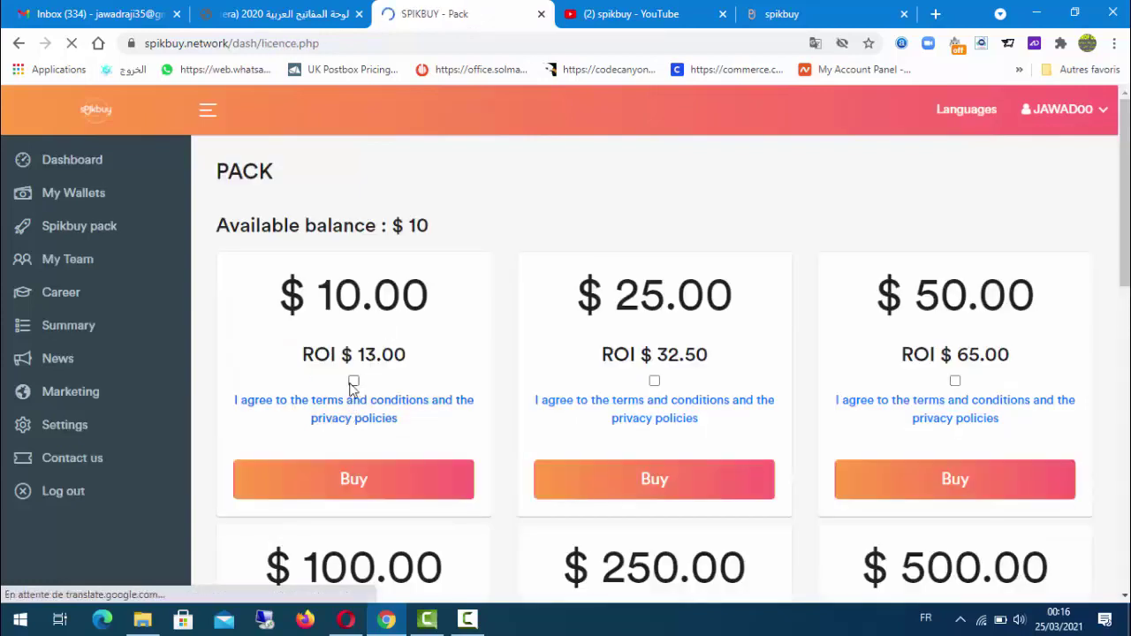
{"action": "left_click", "coordinate": [352, 382]}
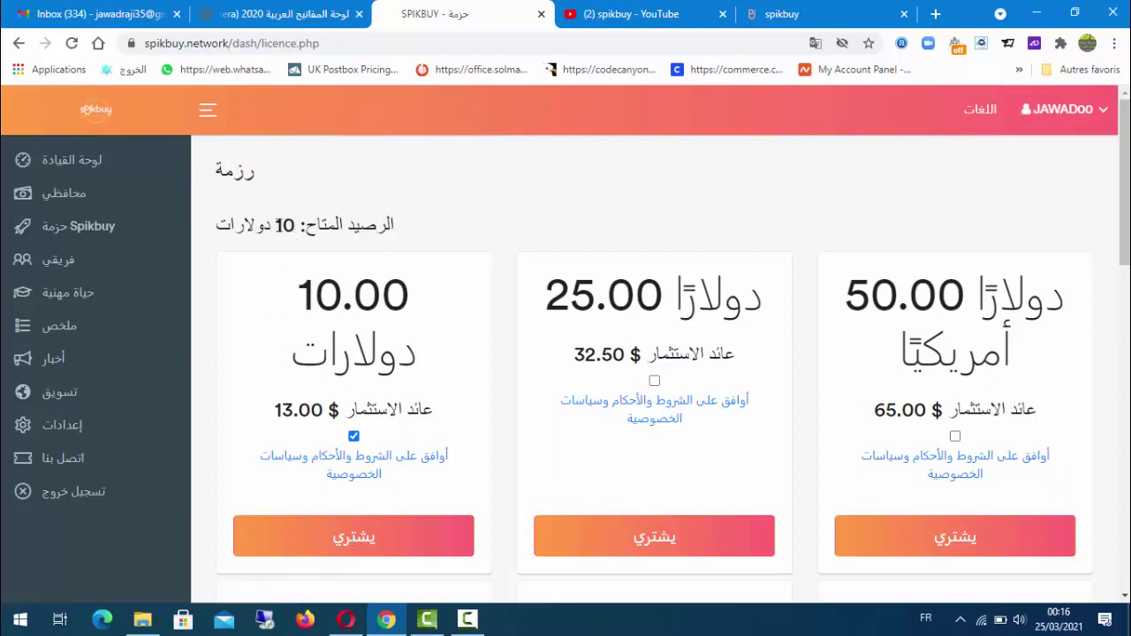
{"action": "left_click", "coordinate": [344, 532]}
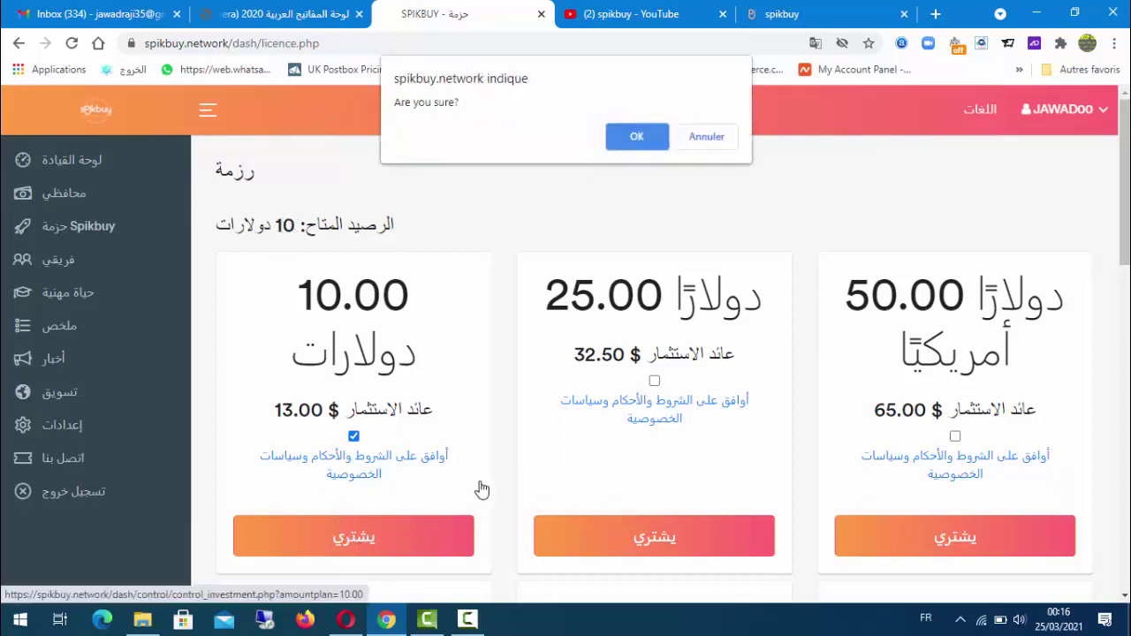
{"action": "left_click", "coordinate": [638, 138]}
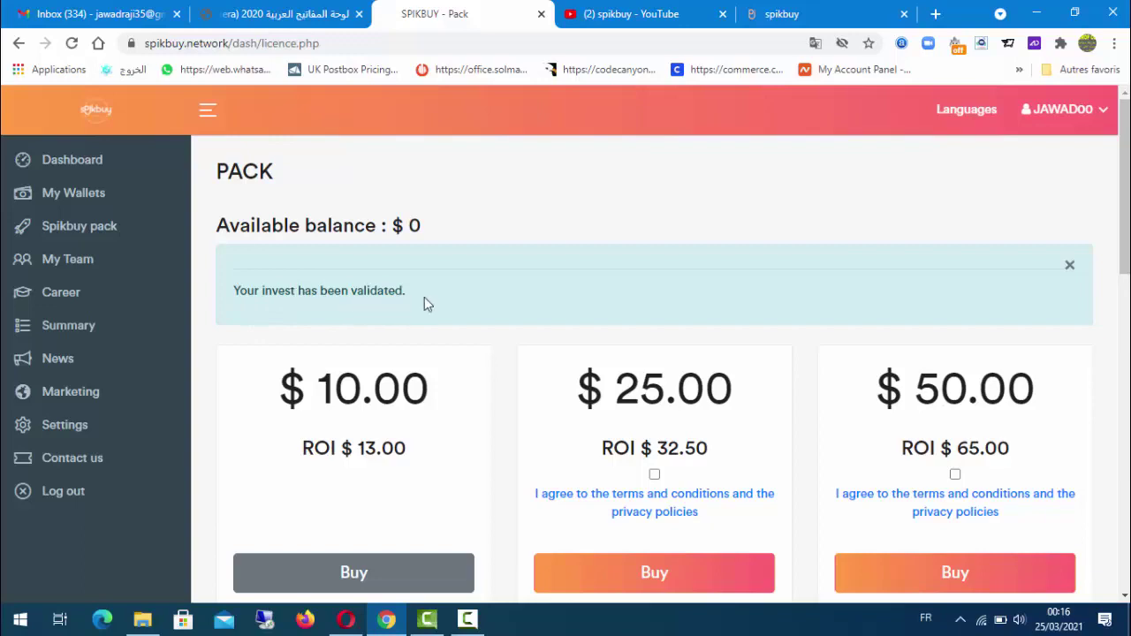
Step: Review the available balance and the list of packs after the purchase, and reload the pack page
{"action": "scroll", "coordinate": [434, 296], "scroll_direction": "down", "scroll_amount": 3}
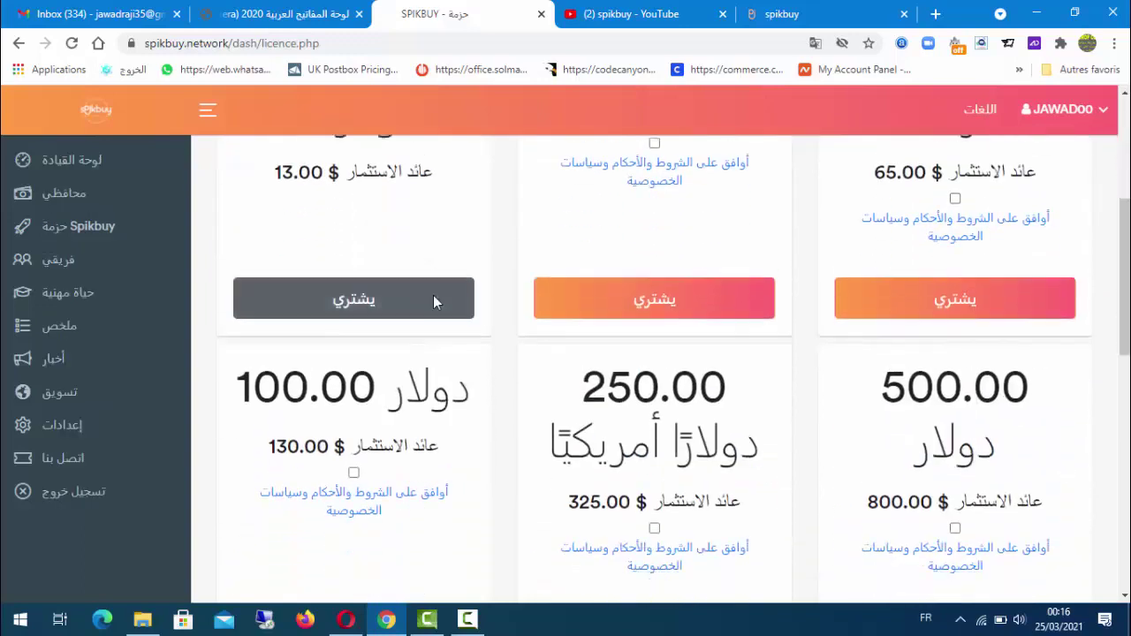
{"action": "scroll", "coordinate": [424, 311], "scroll_direction": "up", "scroll_amount": 3}
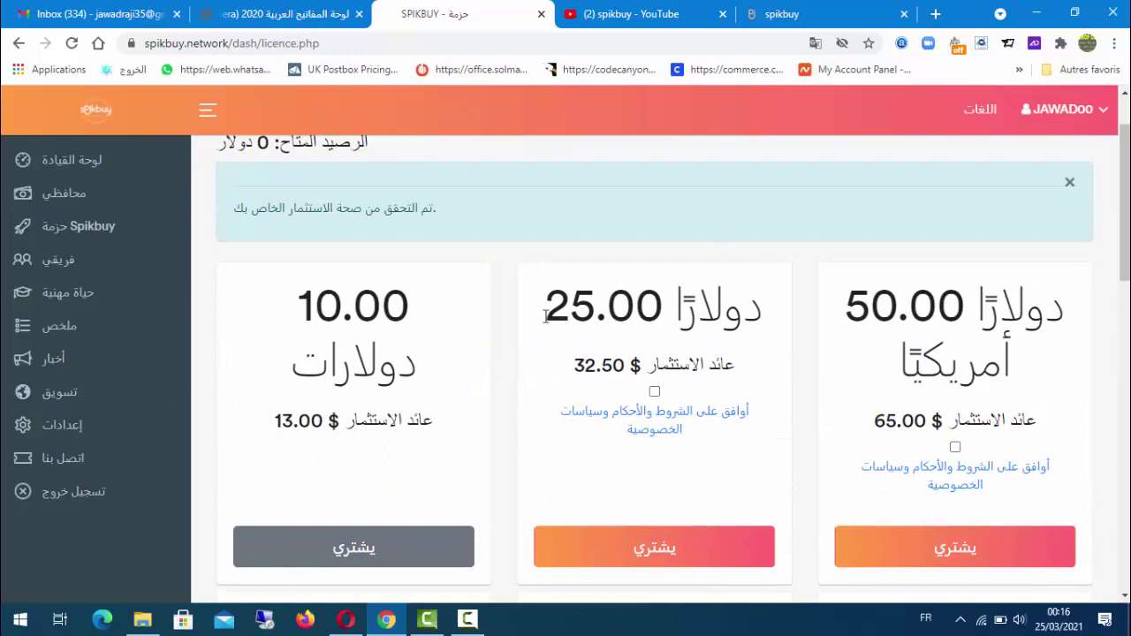
{"action": "scroll", "coordinate": [442, 291], "scroll_direction": "up", "scroll_amount": 1}
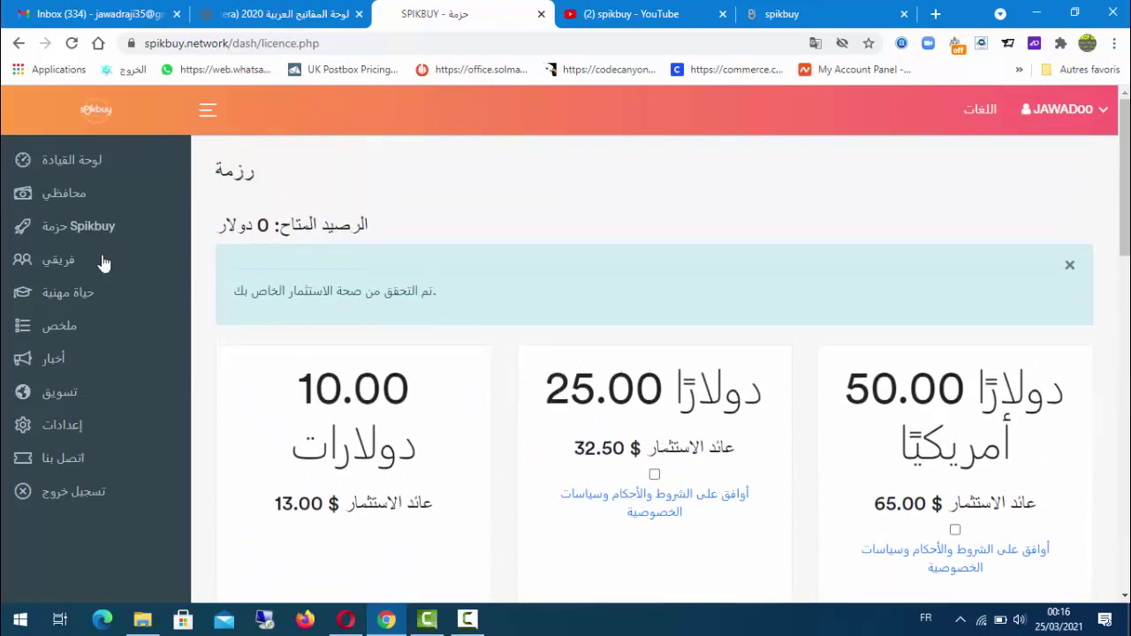
{"action": "left_click", "coordinate": [76, 232]}
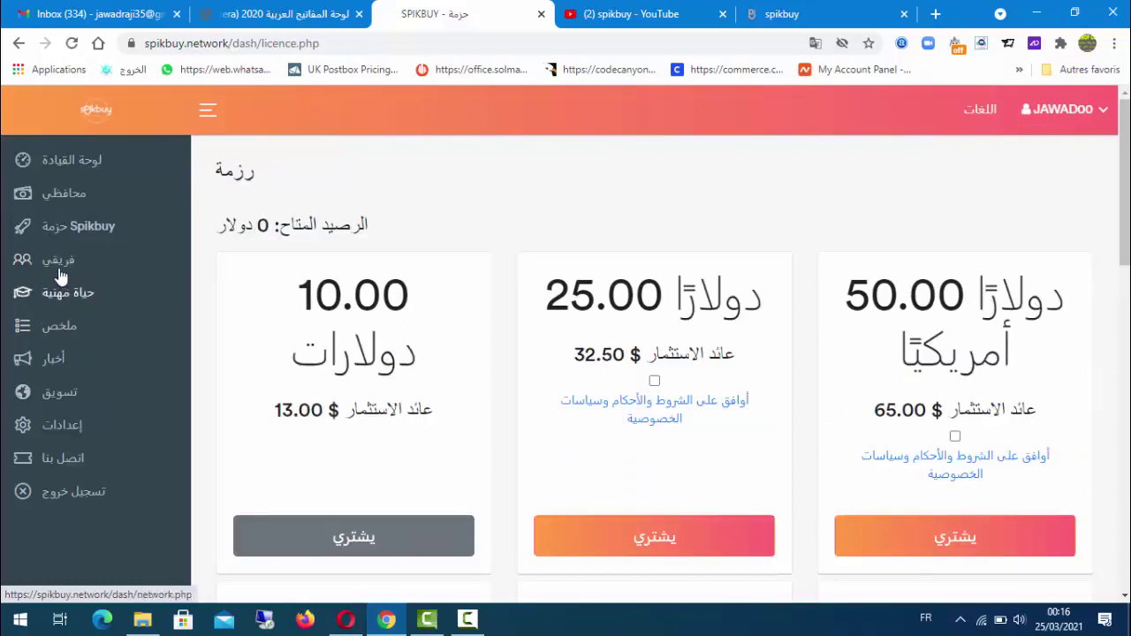
Step: Check the account's pack amount on the team page and the balances on the wallets page
{"action": "left_click", "coordinate": [59, 265]}
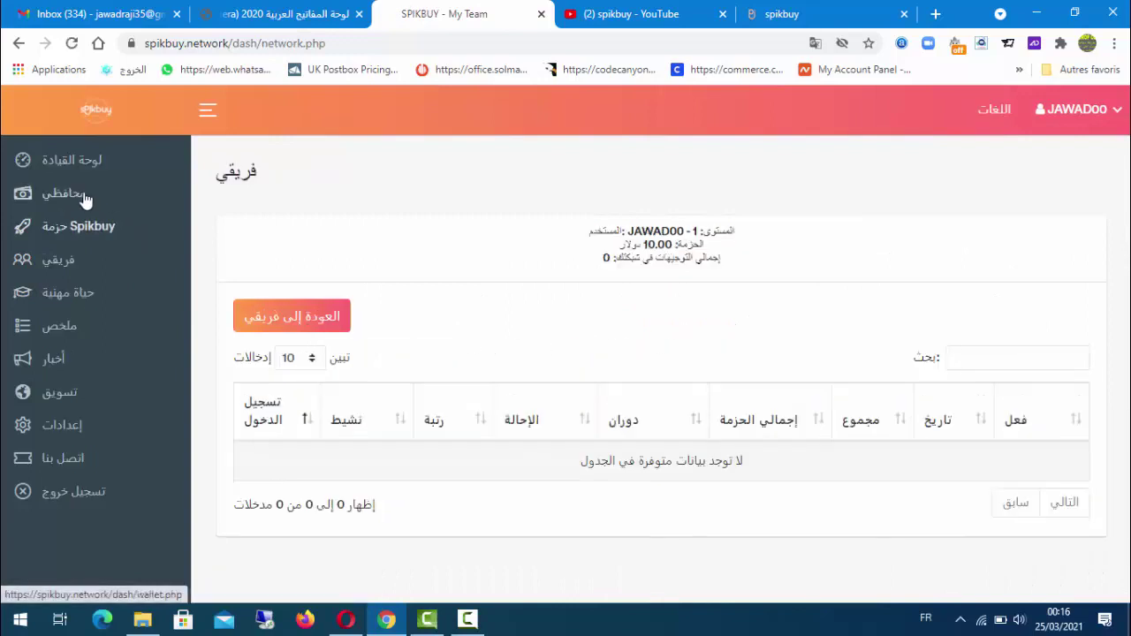
{"action": "left_click", "coordinate": [84, 198]}
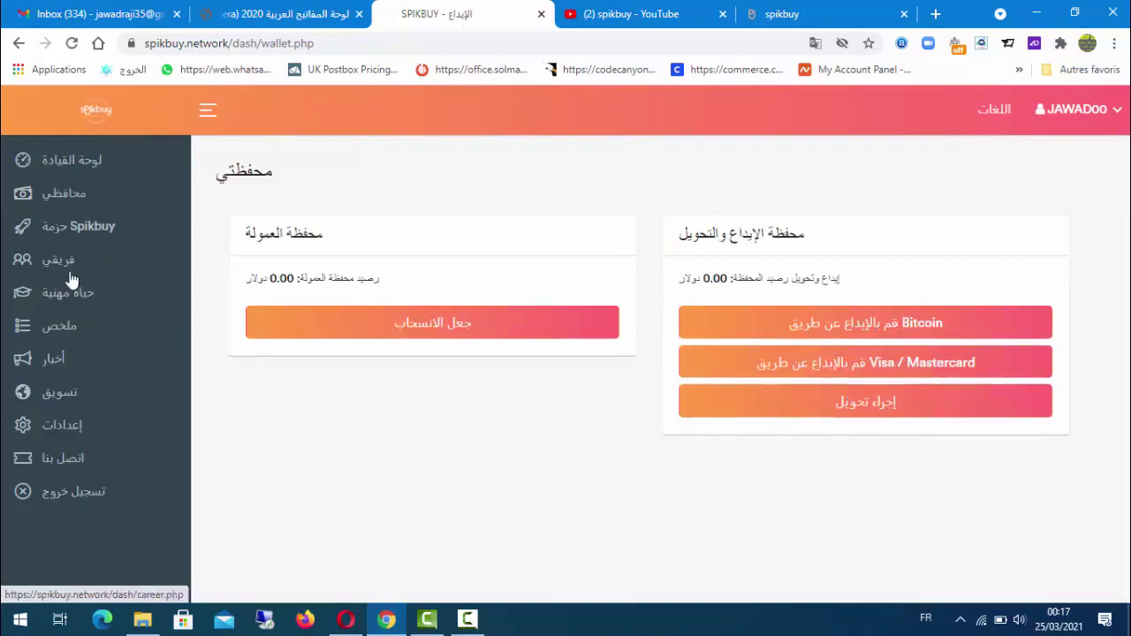
Step: Open the dashboard and examine the referral link, the income figures, and the earnings summary and daily rates charts
{"action": "left_click", "coordinate": [73, 168]}
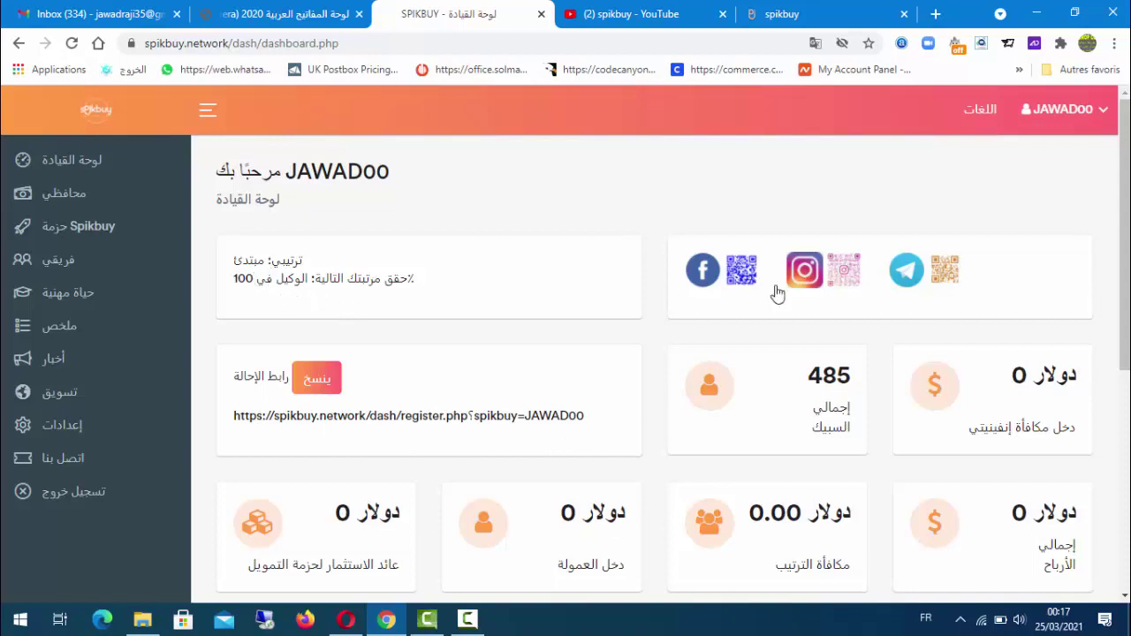
{"action": "scroll", "coordinate": [624, 403], "scroll_direction": "down", "scroll_amount": 3}
{"action": "scroll", "coordinate": [624, 403], "scroll_direction": "up", "scroll_amount": 1}
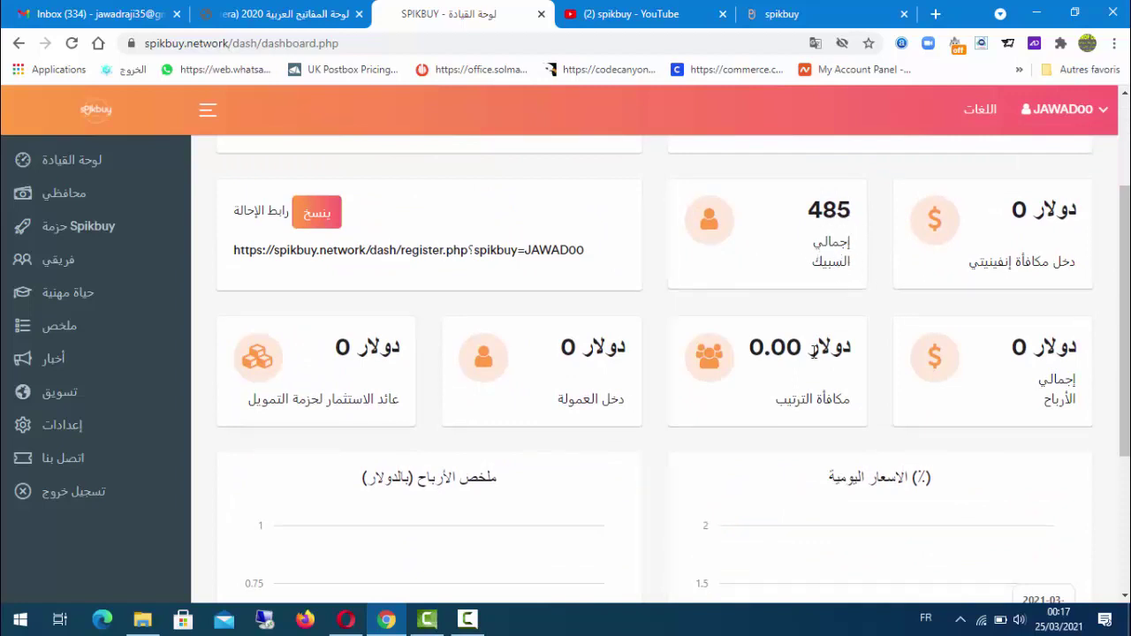
{"action": "scroll", "coordinate": [767, 347], "scroll_direction": "down", "scroll_amount": 3}
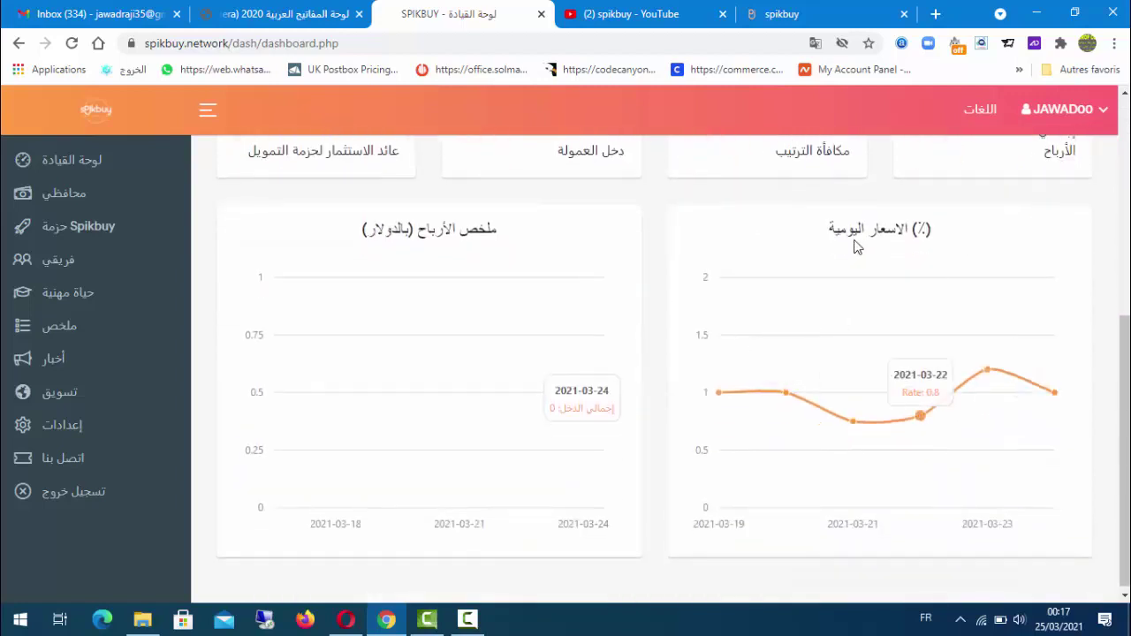
{"action": "scroll", "coordinate": [283, 389], "scroll_direction": "down", "scroll_amount": 1}
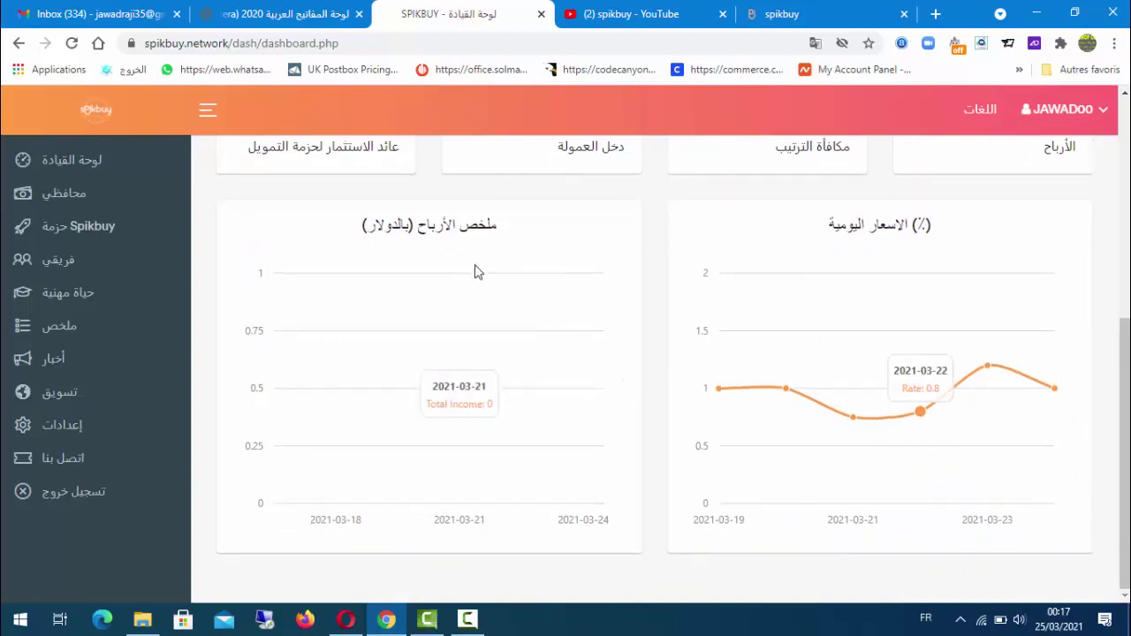
{"action": "scroll", "coordinate": [159, 375], "scroll_direction": "up", "scroll_amount": 6}
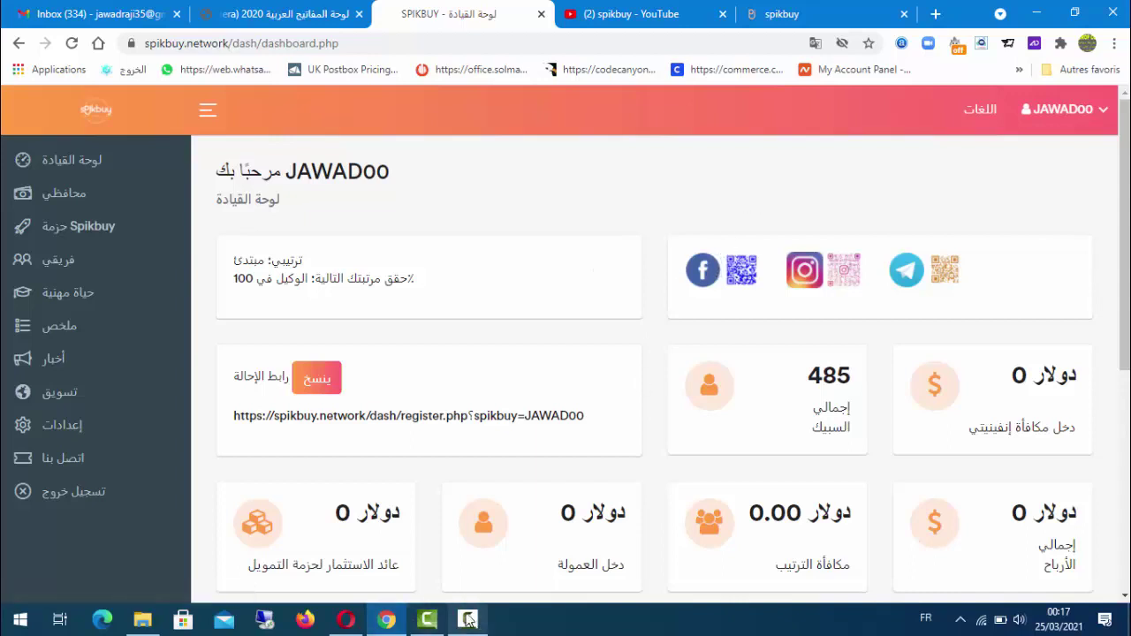
{"action": "mouse_move", "coordinate": [468, 620]}
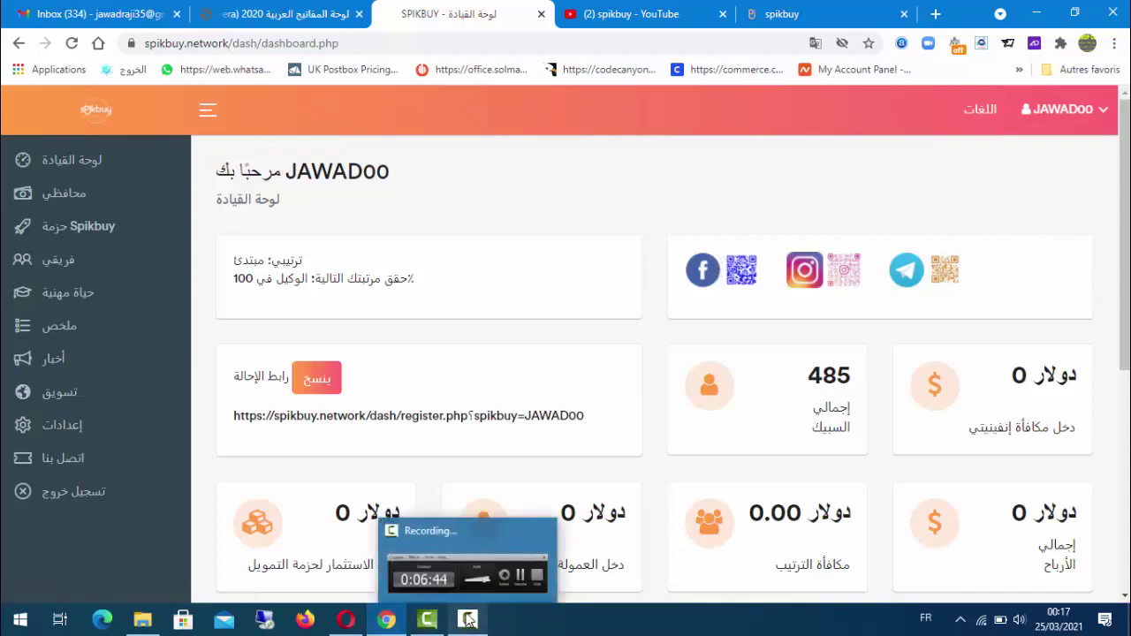